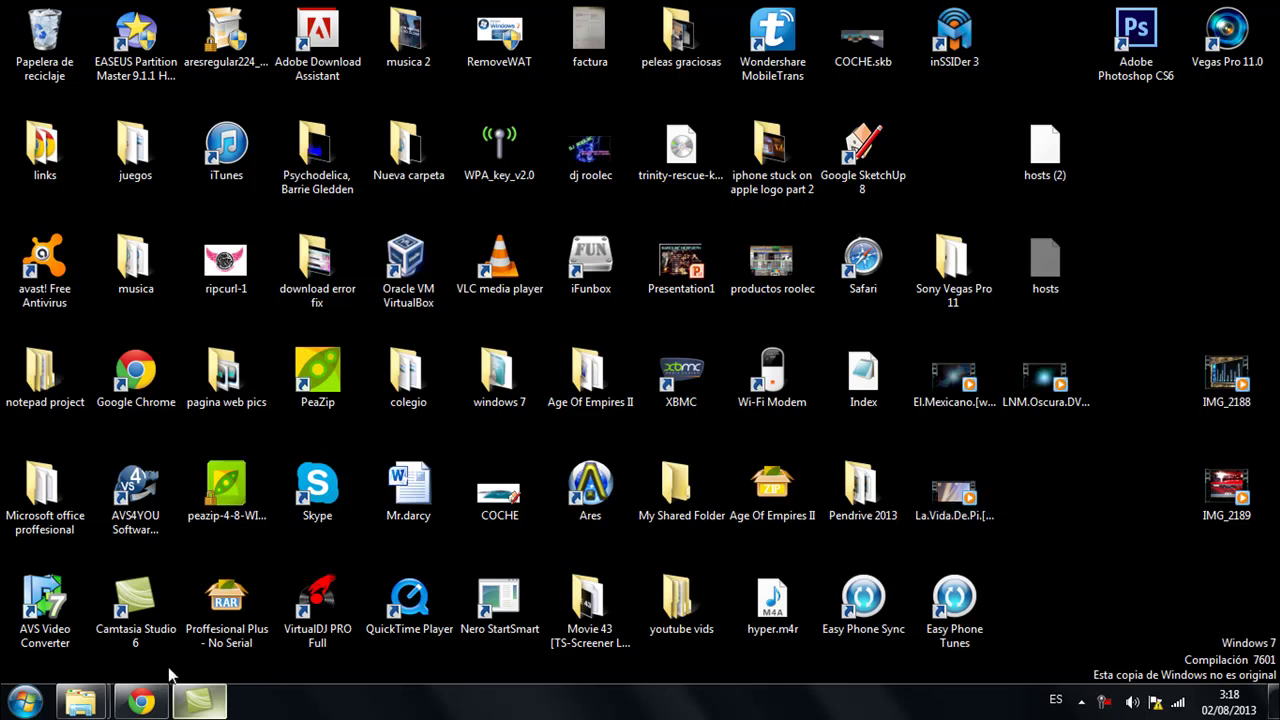
- Browse from Equipo through Disco local (C:) into C:\Windows\System32
click(24, 701)
click(275, 437)
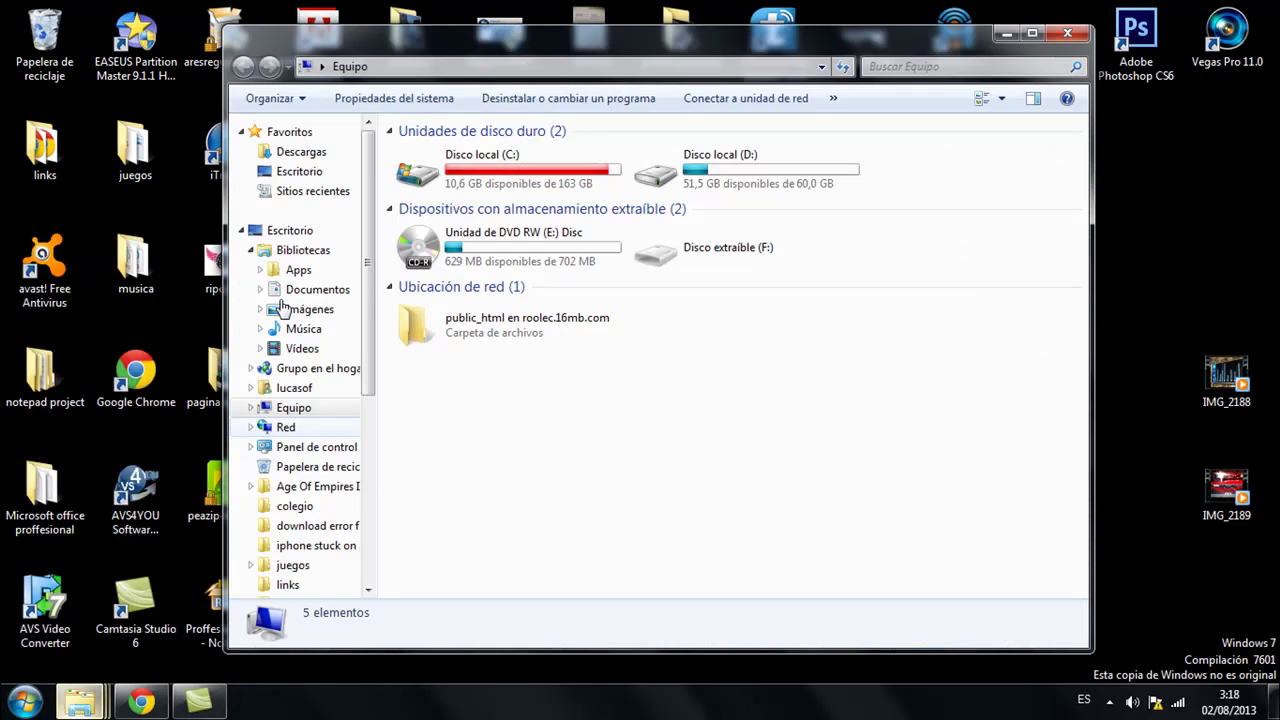
double_click(527, 176)
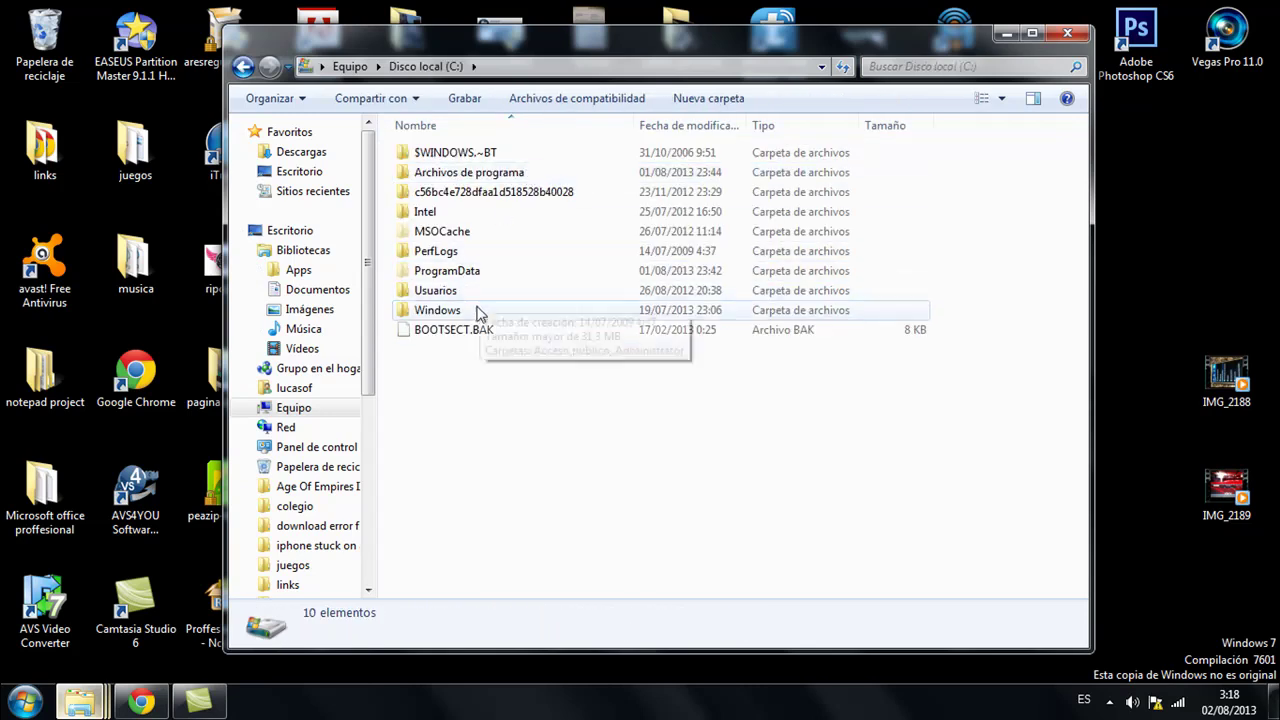
double_click(437, 310)
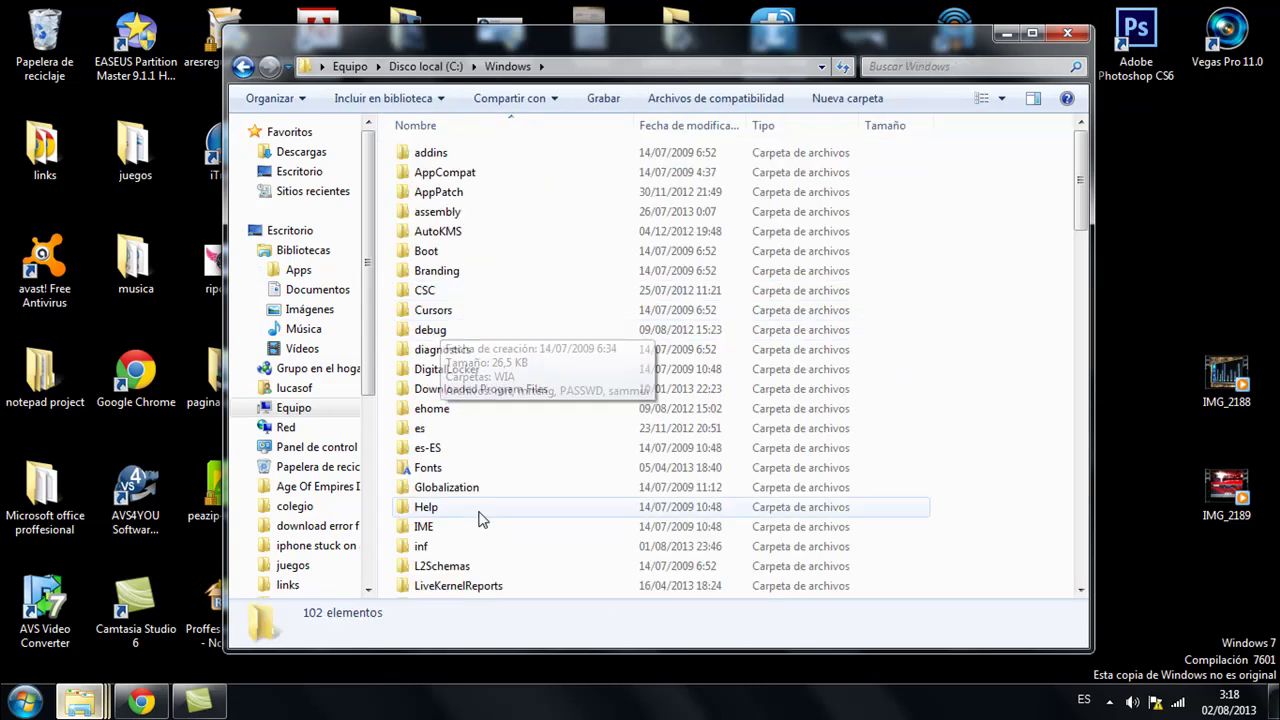
click(478, 510)
key(s)
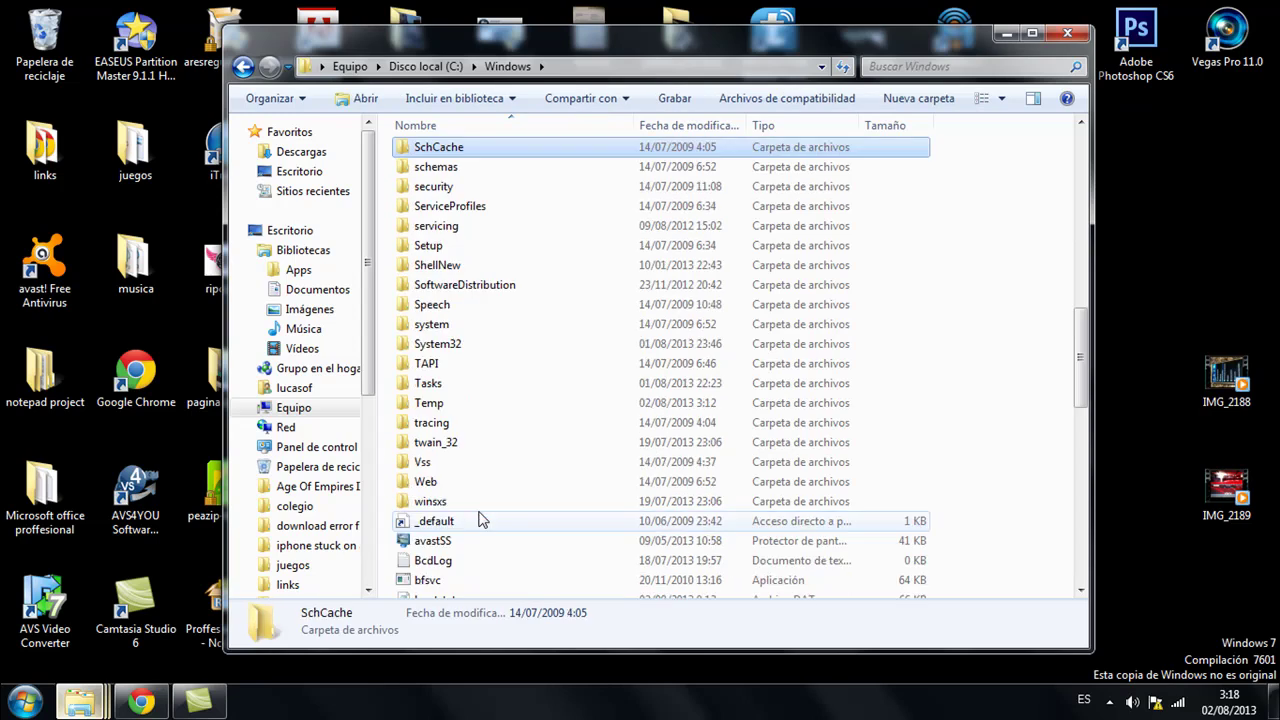
double_click(458, 346)
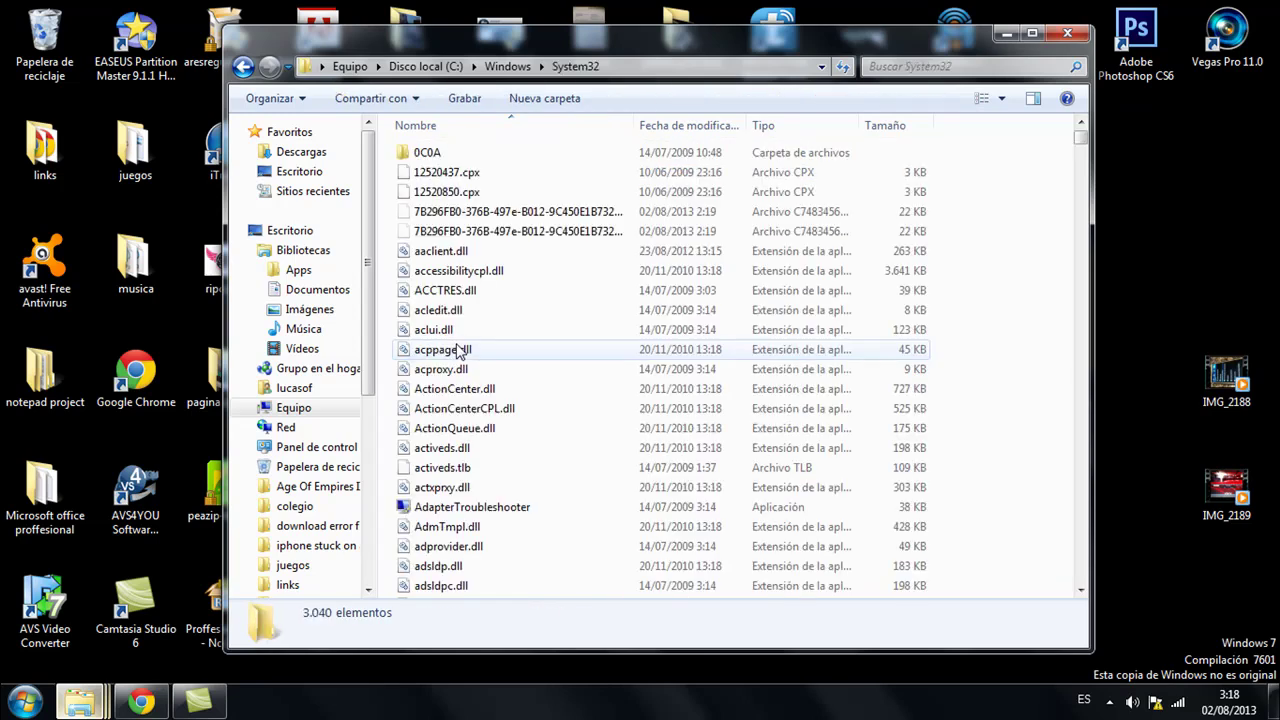
- Continue into drivers\etc and select the hosts file
click(450, 294)
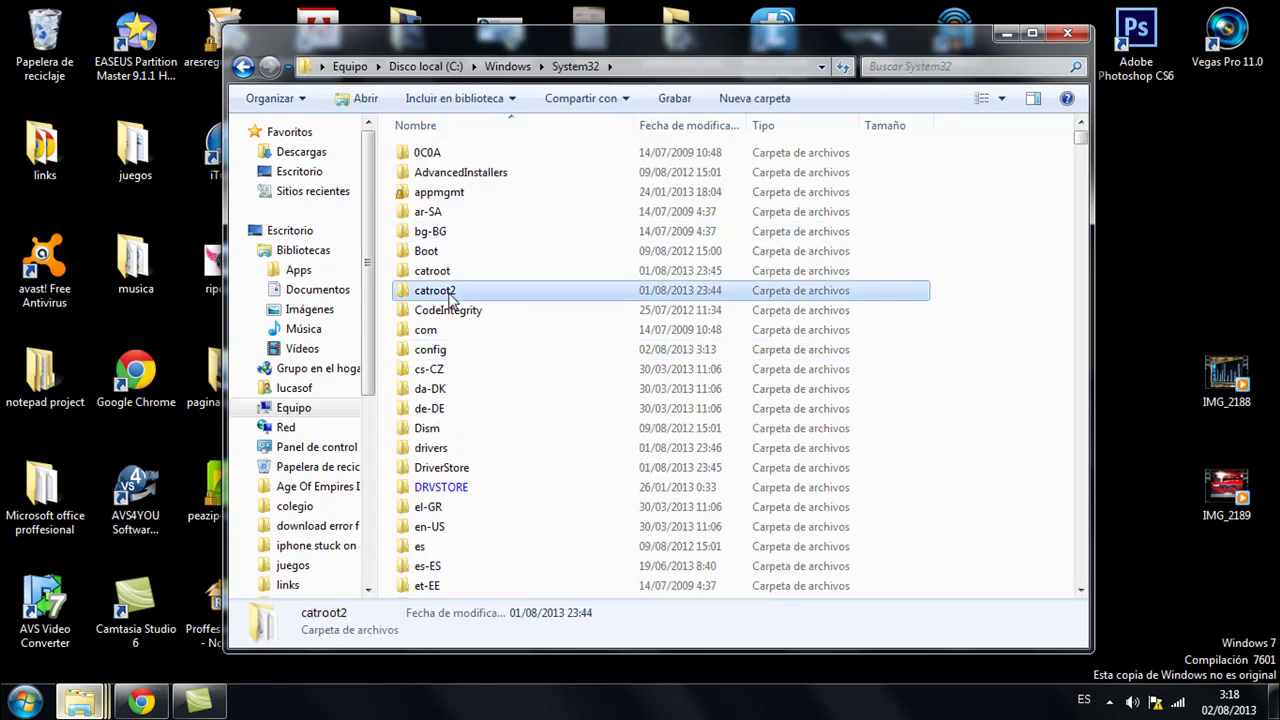
key(d)
key(d)
key(d)
key(d)
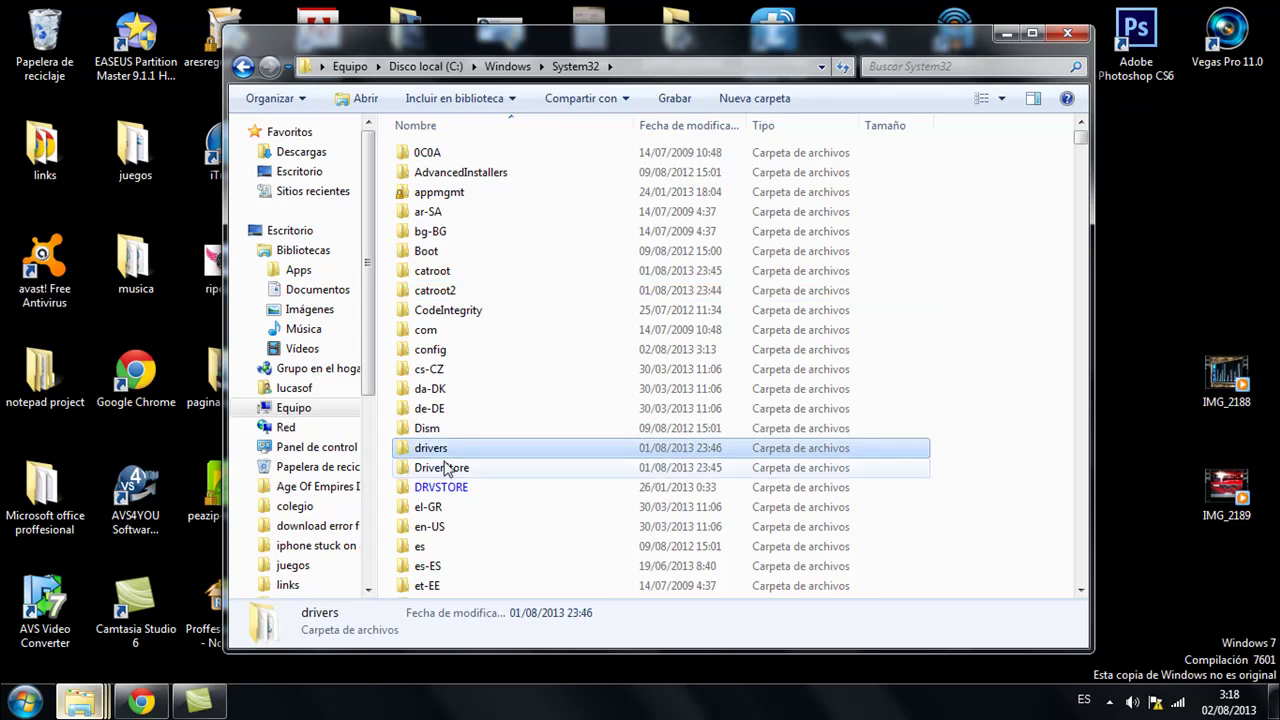
double_click(443, 449)
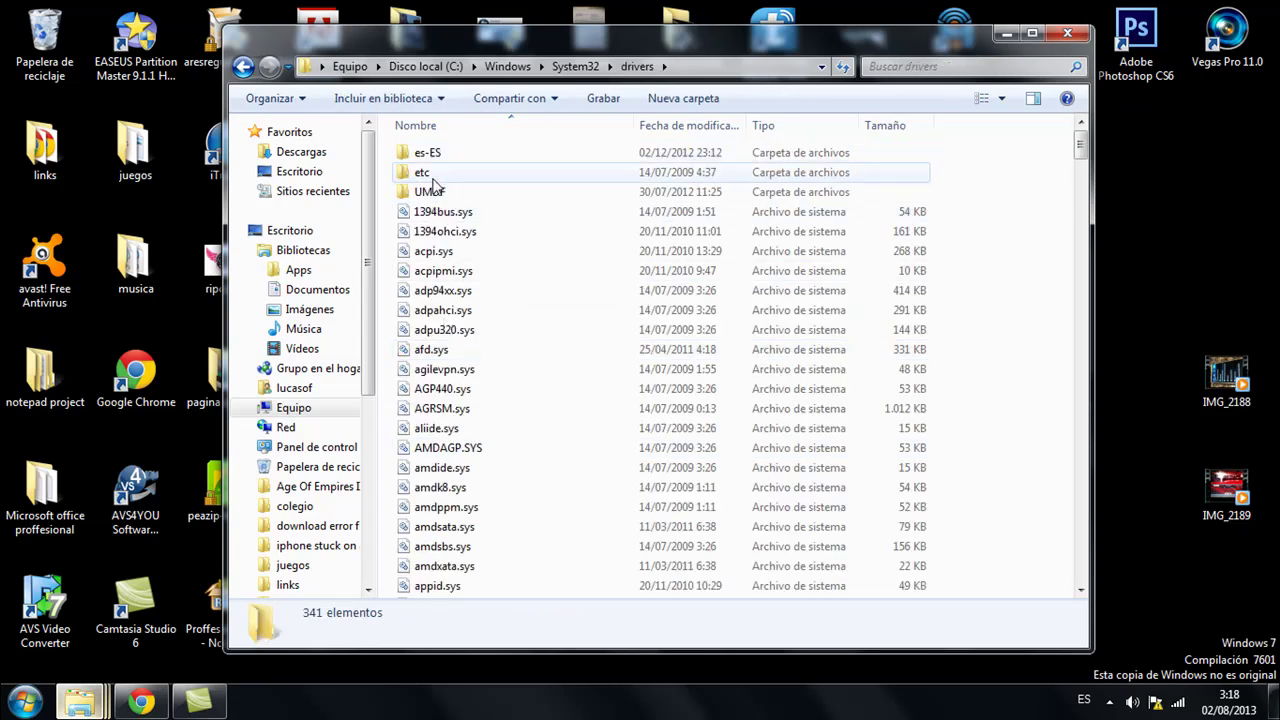
double_click(428, 174)
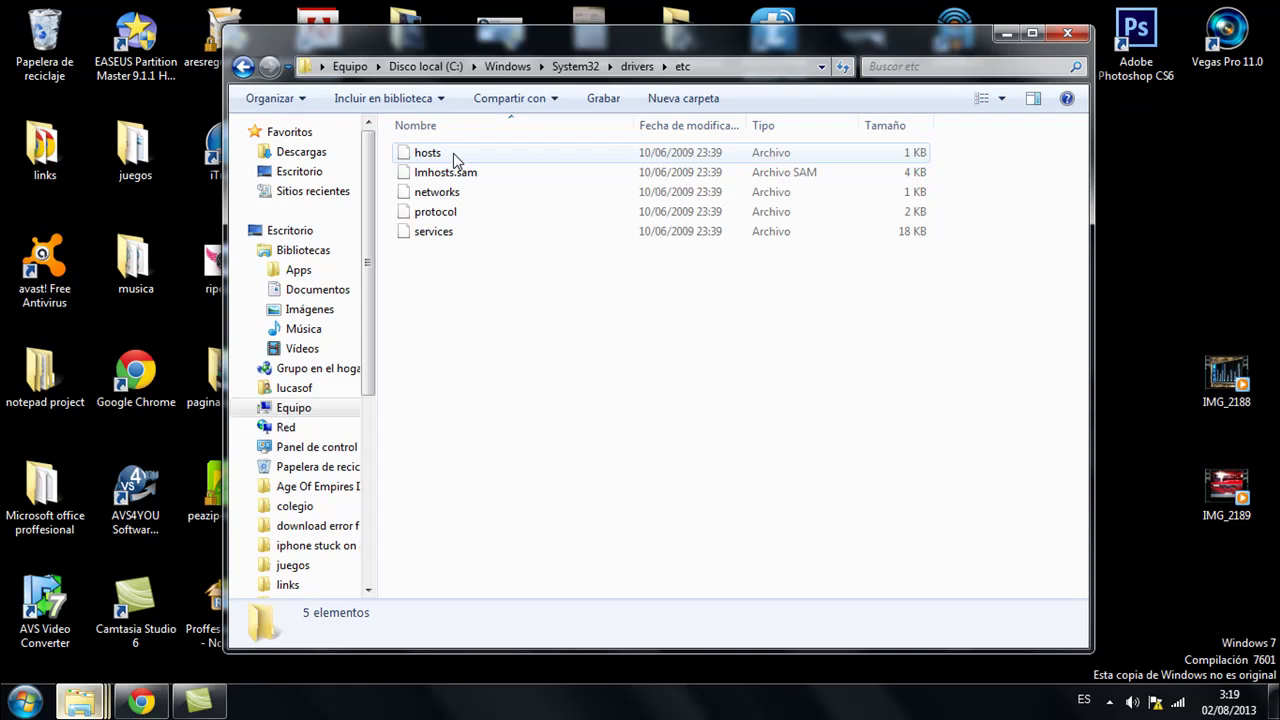
click(455, 158)
- Copy the hosts file with Copiar and minimize Explorer to reveal the desktop
right_click(455, 158)
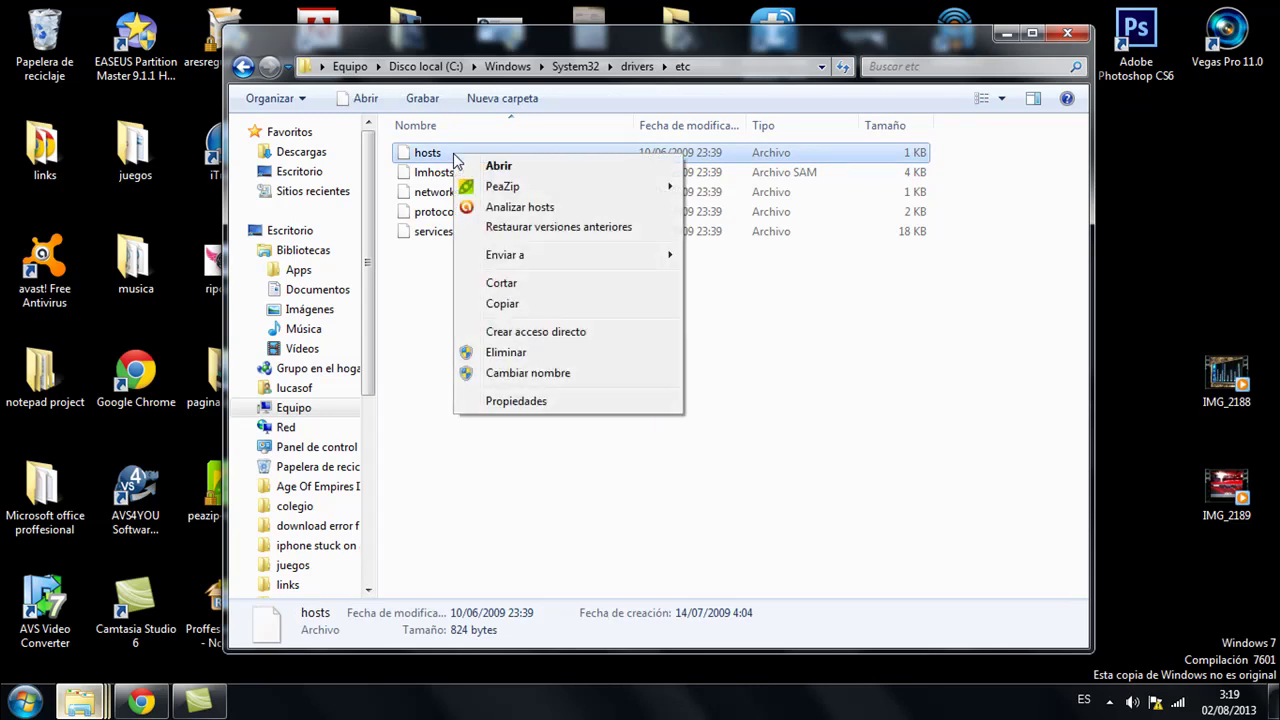
click(515, 302)
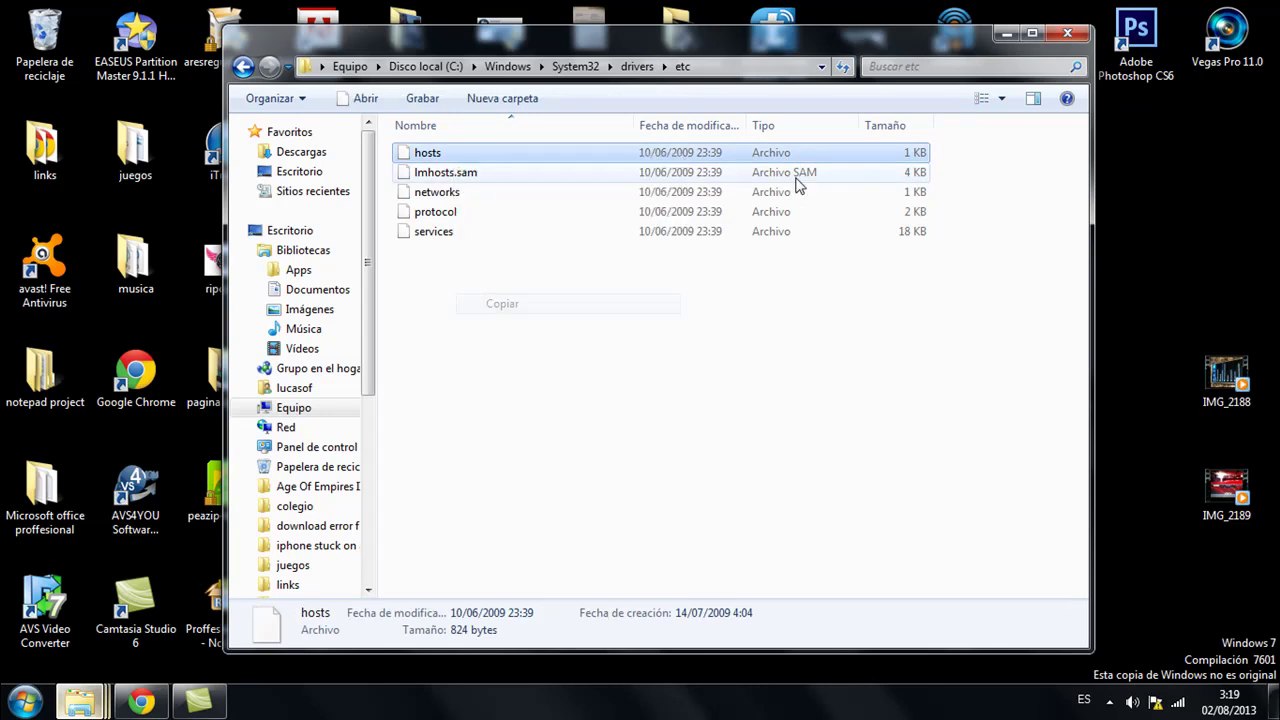
click(1006, 33)
- Place the hosts (2) desktop icon just right of hosts
right_click(1179, 163)
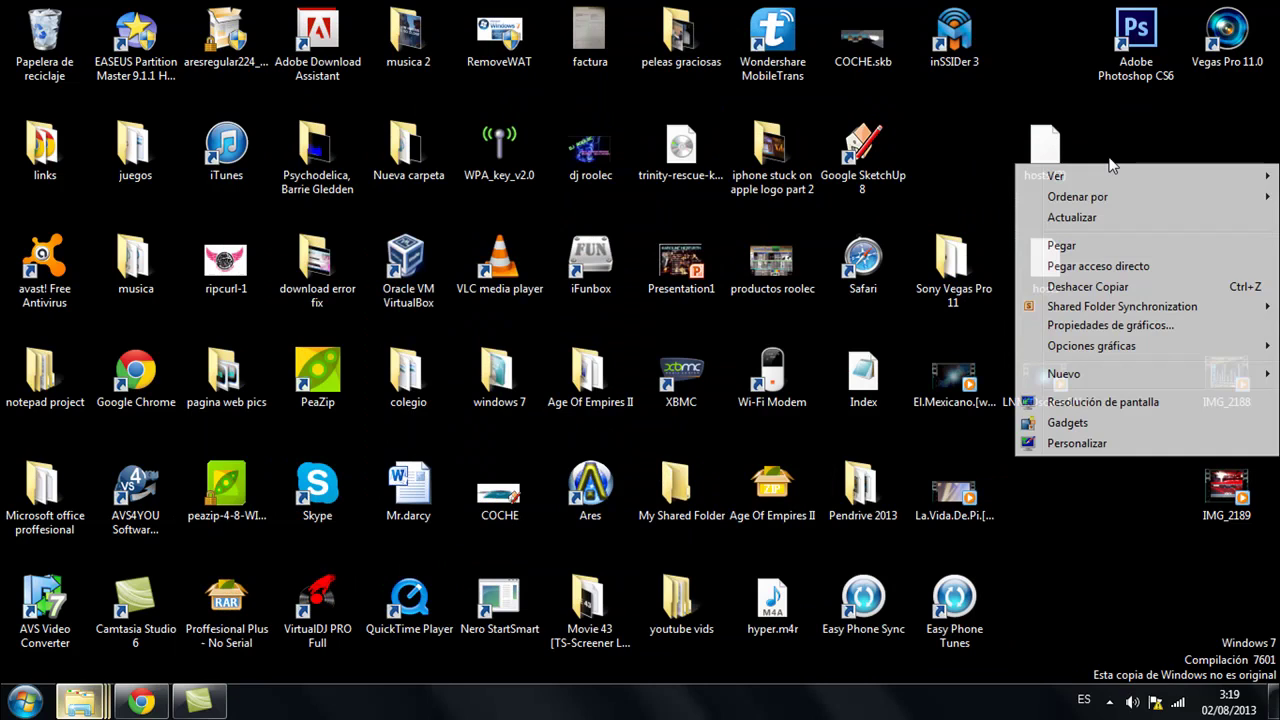
click(1125, 119)
drag(1044, 178, 1100, 269)
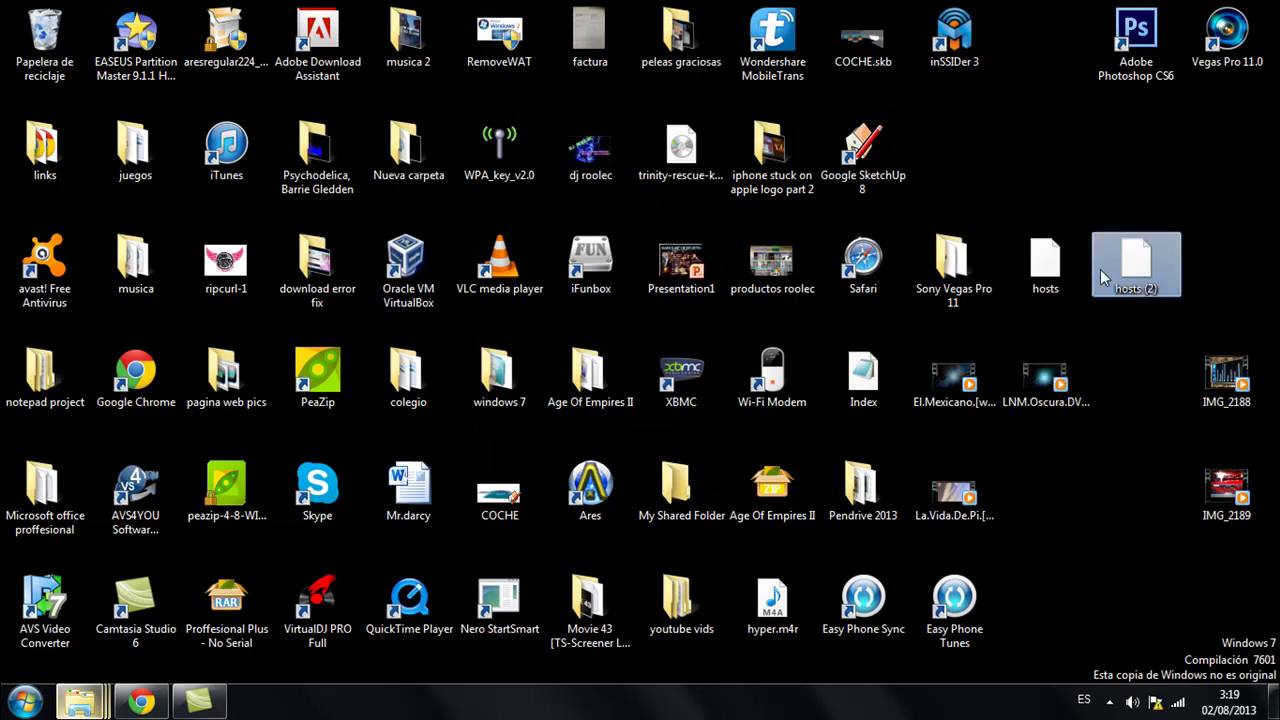
click(1070, 173)
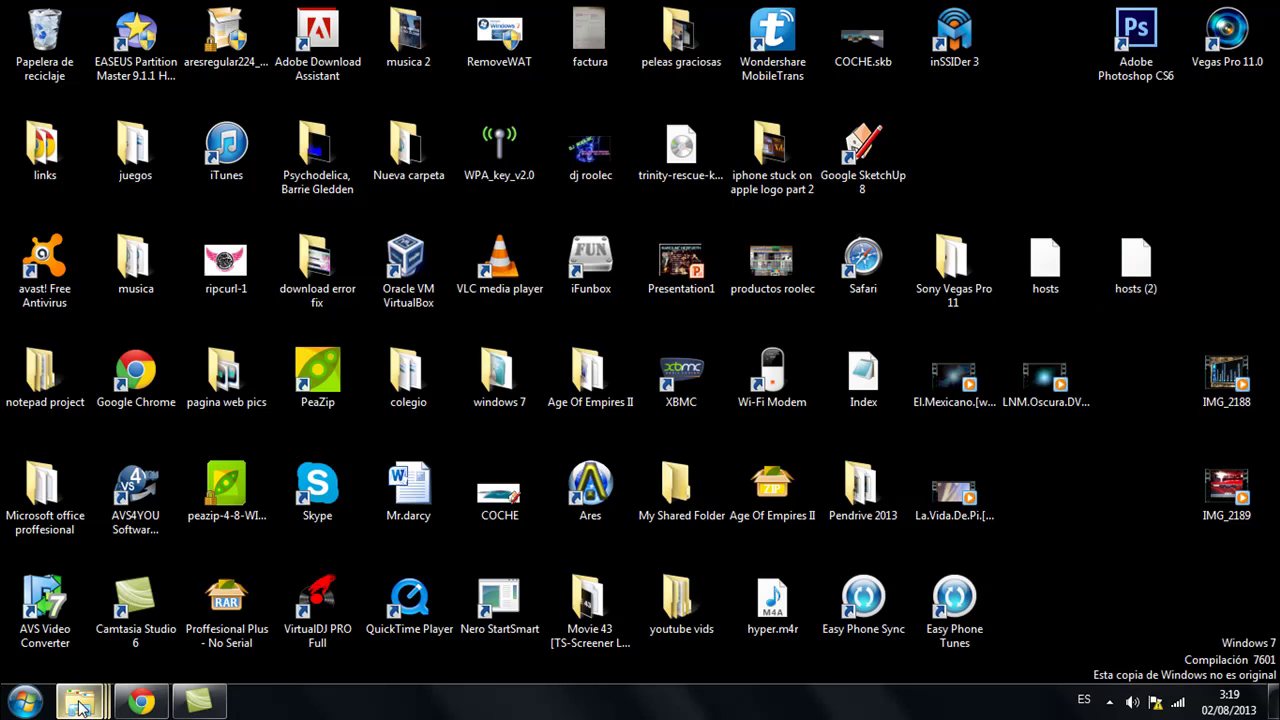
- Return to the YouTube video page and scroll into its description
click(135, 704)
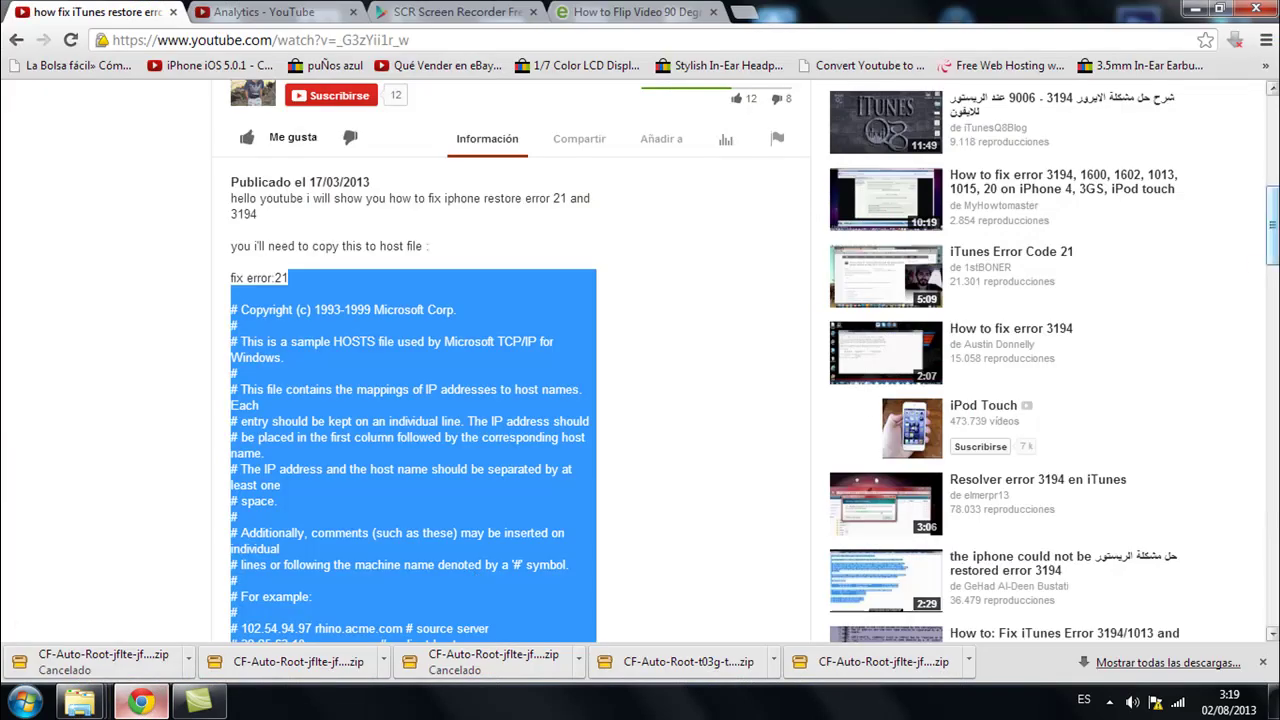
scroll(1166, 194, down, 1)
click(490, 157)
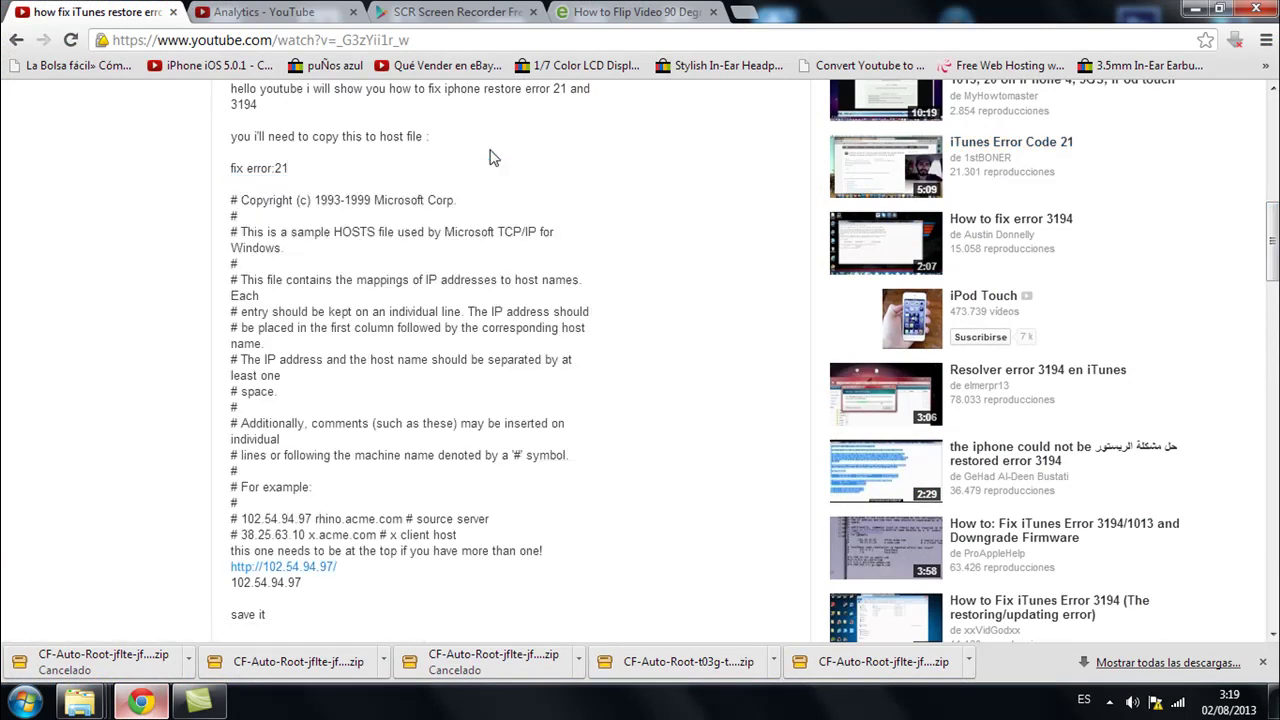
drag(229, 200, 286, 200)
click(241, 200)
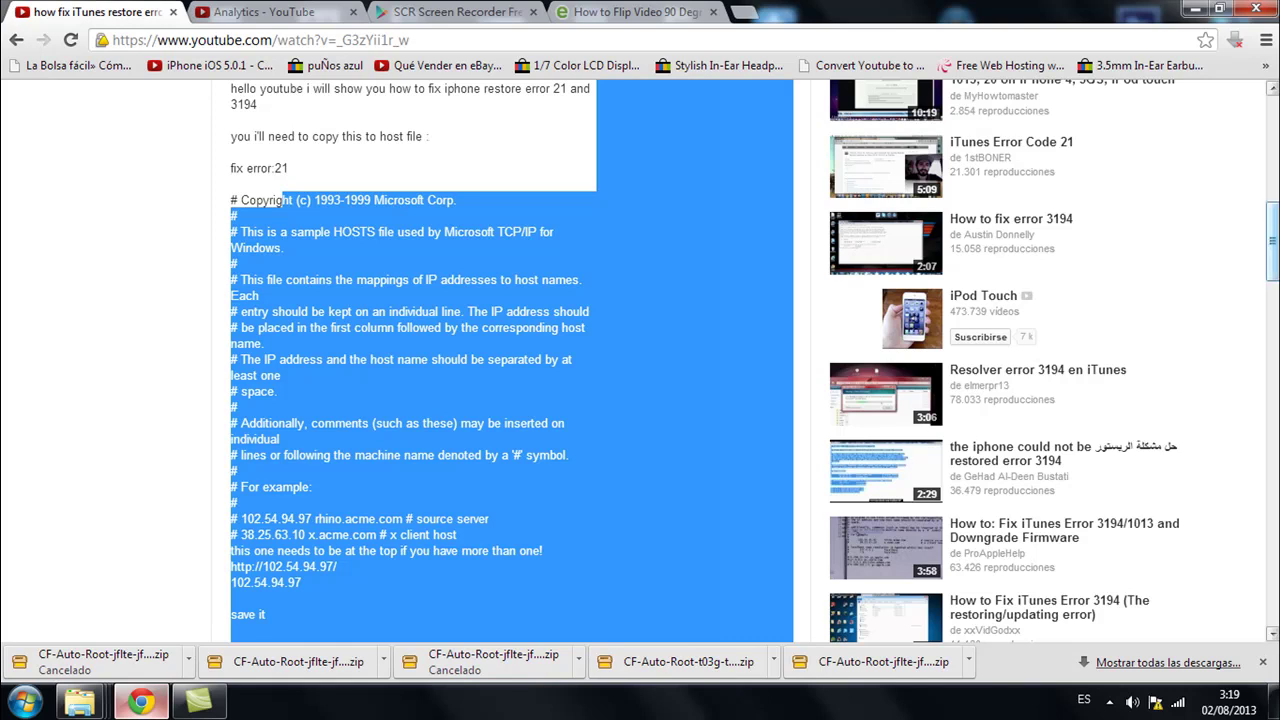
- Select the hosts-file lines under 'fix error :3194' in the description
scroll(755, 361, down, 2)
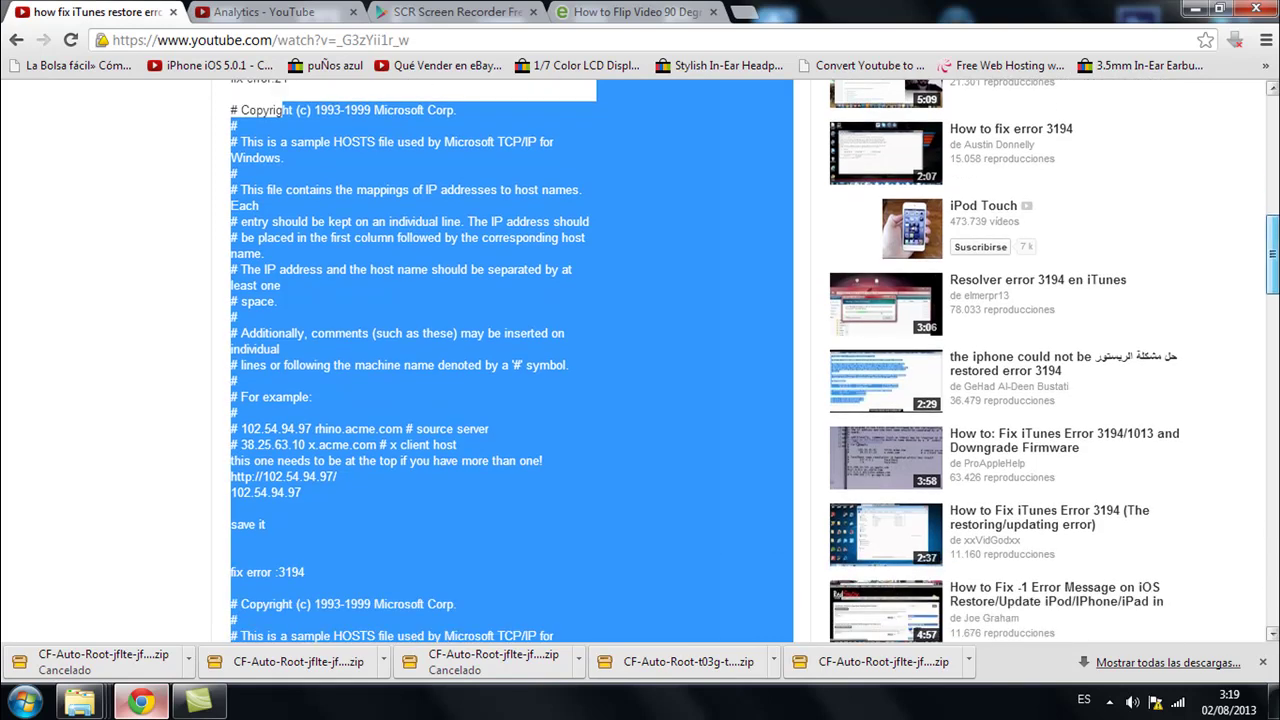
scroll(463, 176, down, 8)
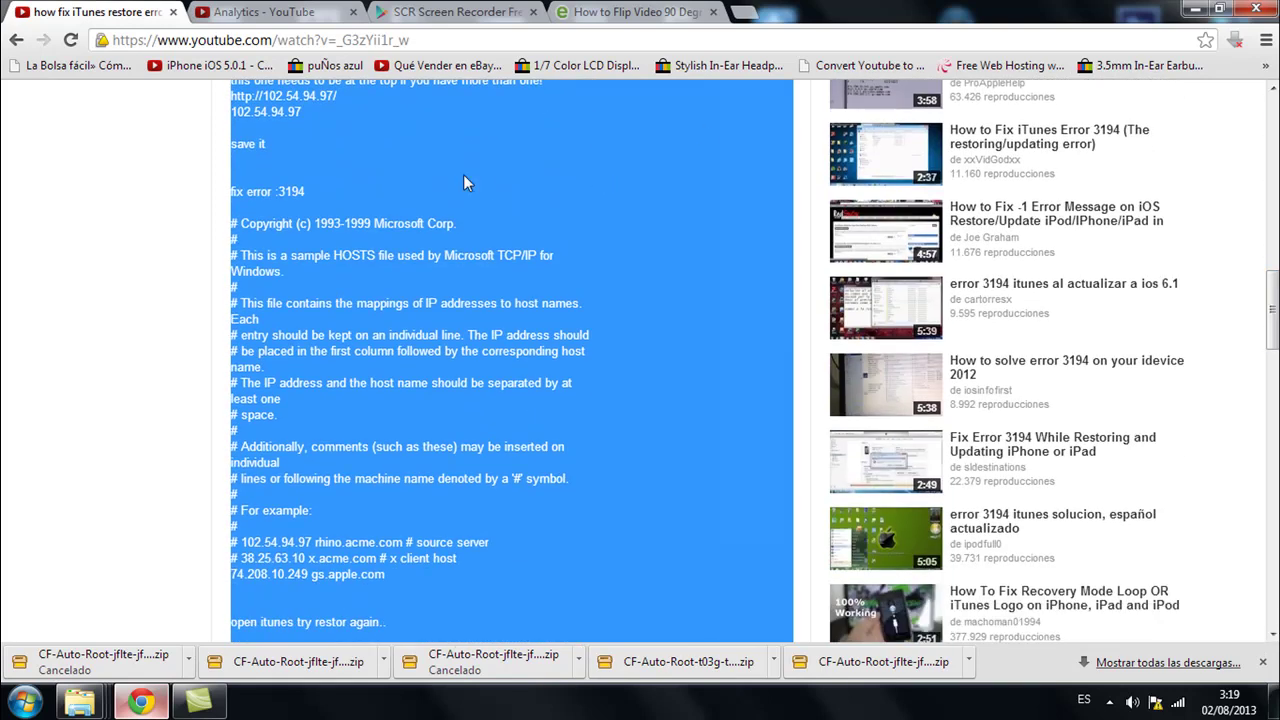
click(311, 237)
drag(233, 234, 349, 558)
drag(331, 624, 367, 558)
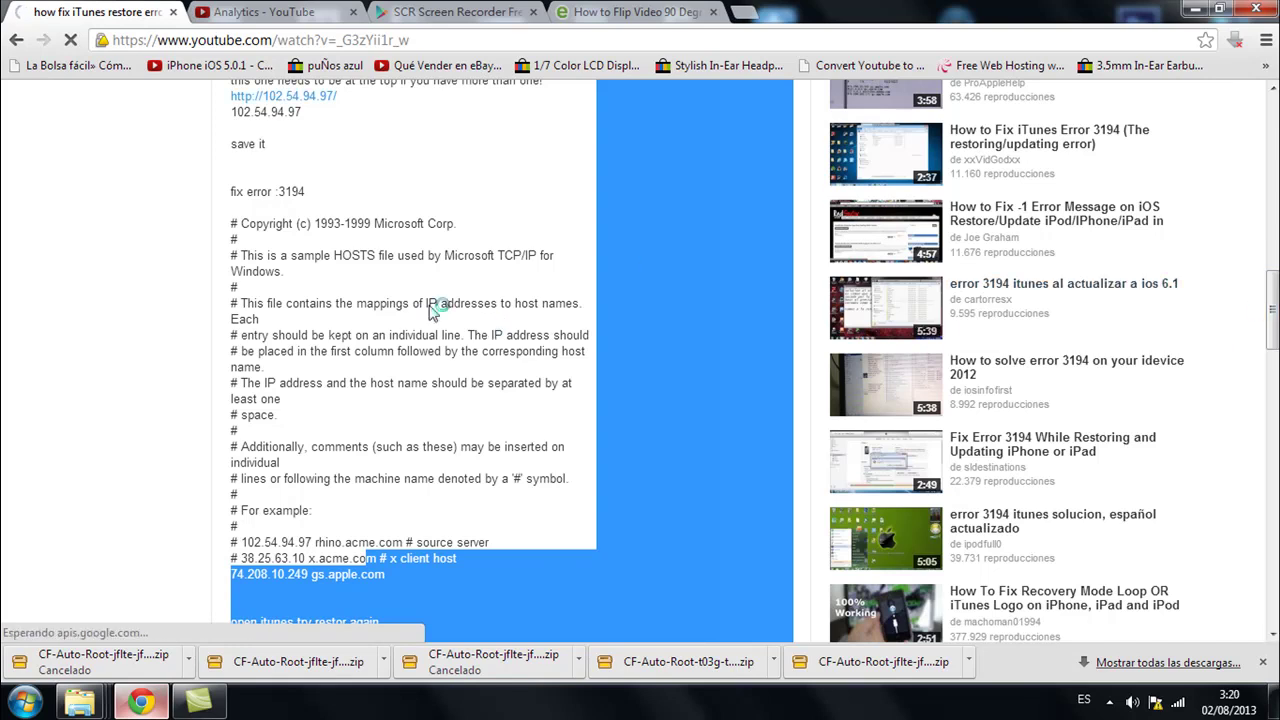
drag(231, 191, 385, 338)
key(ctrl+c)
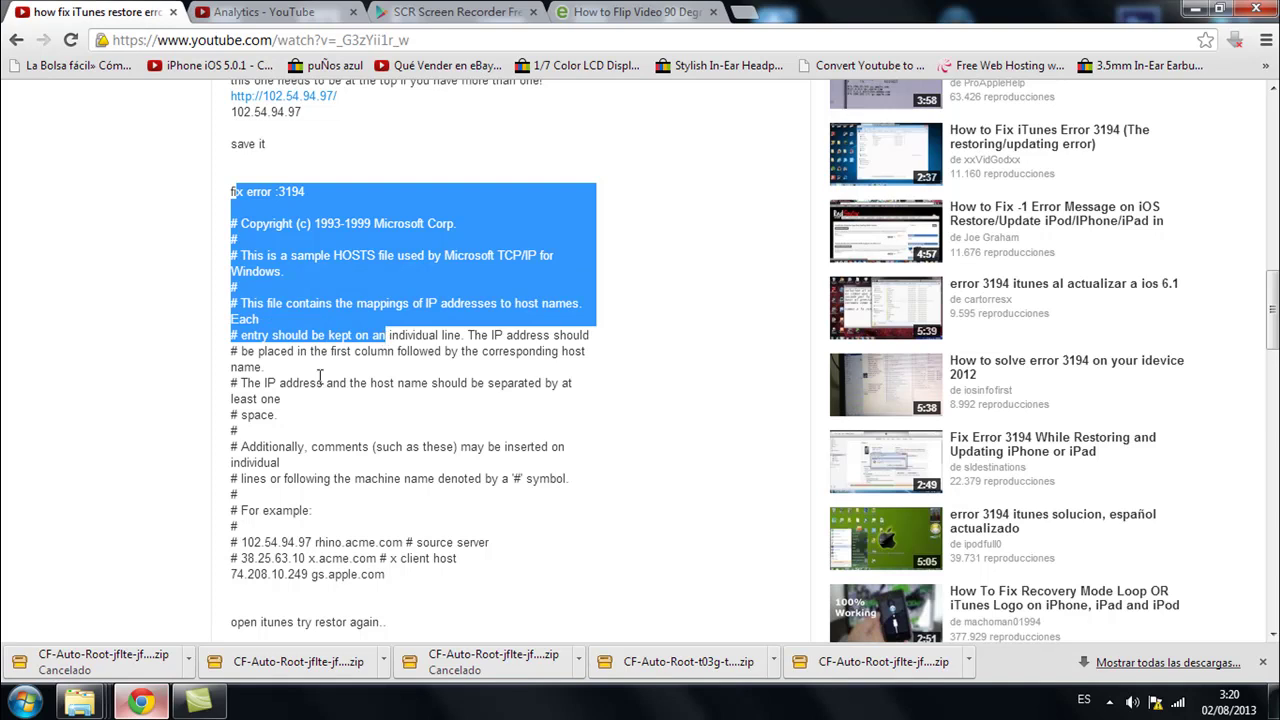
- Bring the C:\Windows\System32\drivers\etc Explorer window in front of the browser
click(80, 700)
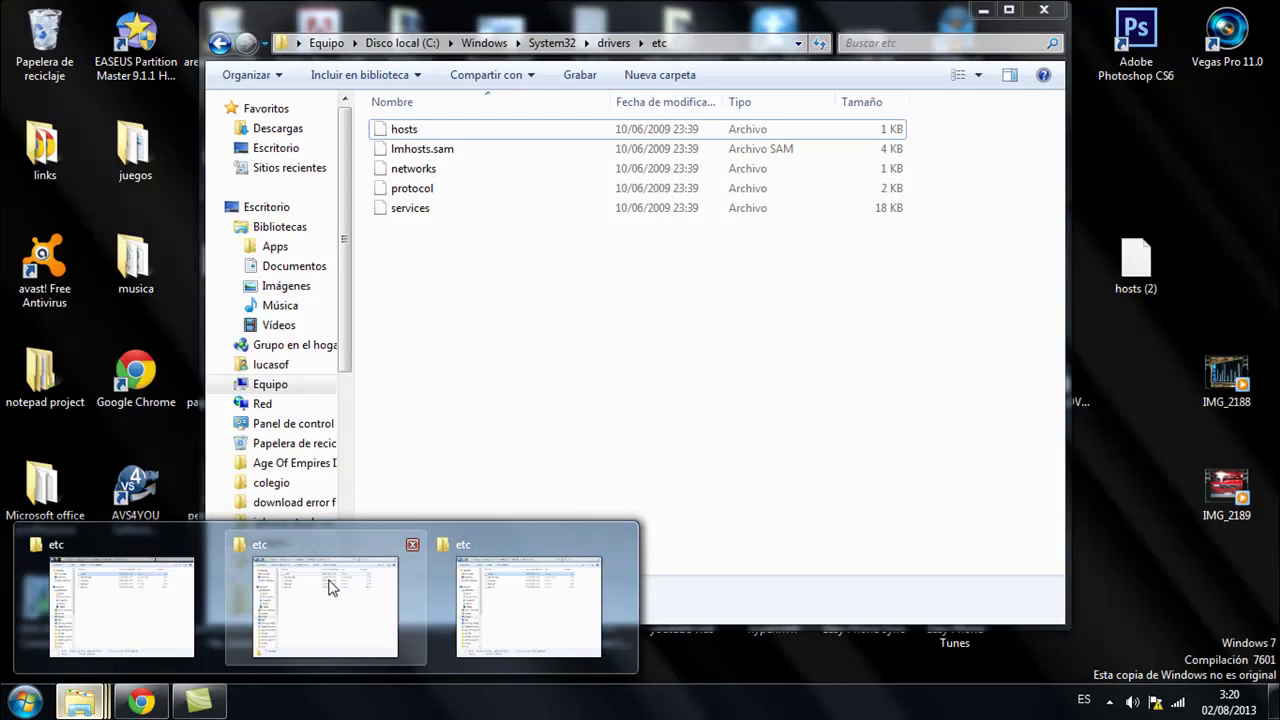
click(333, 588)
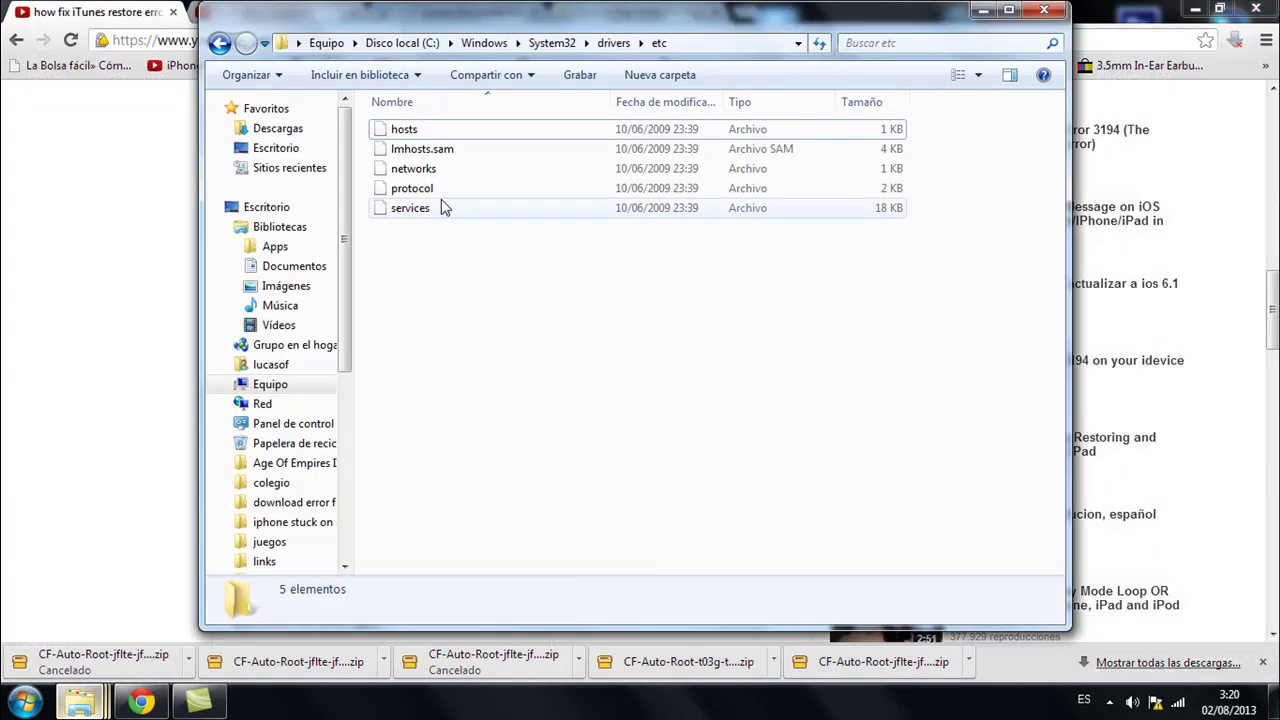
right_click(424, 133)
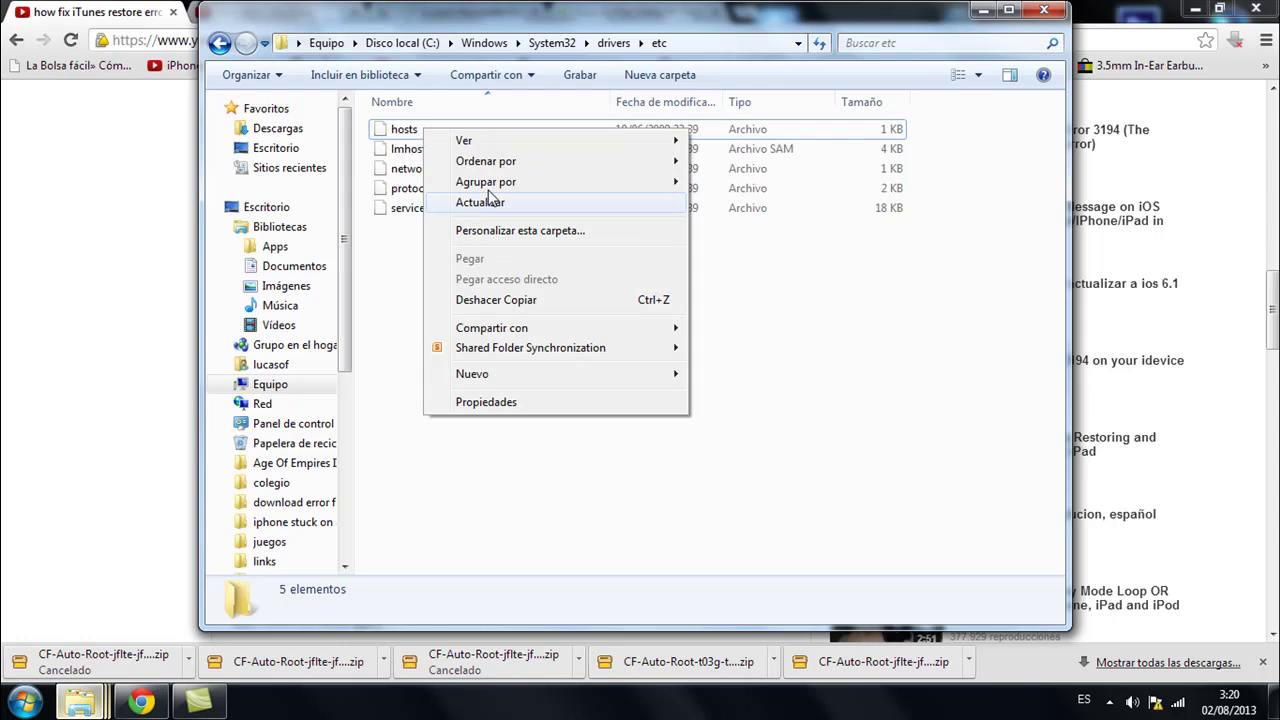
- Open the hosts file in Bloc de notas
click(398, 270)
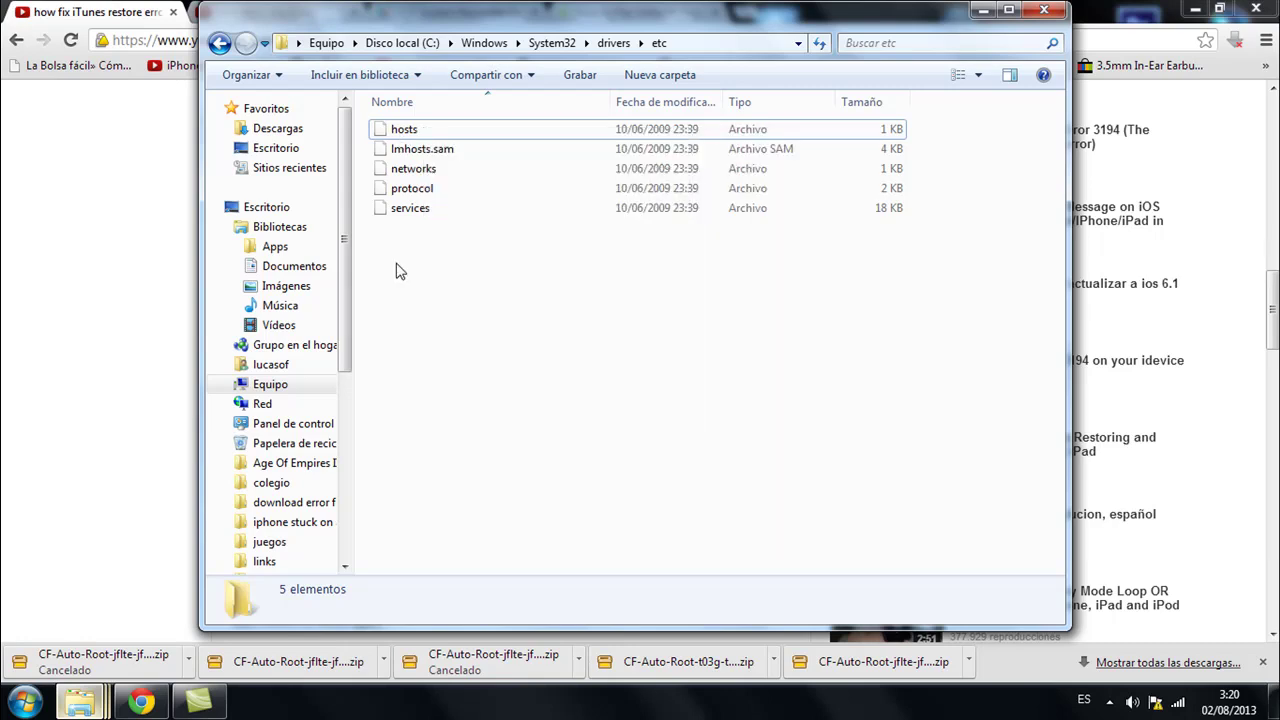
double_click(416, 130)
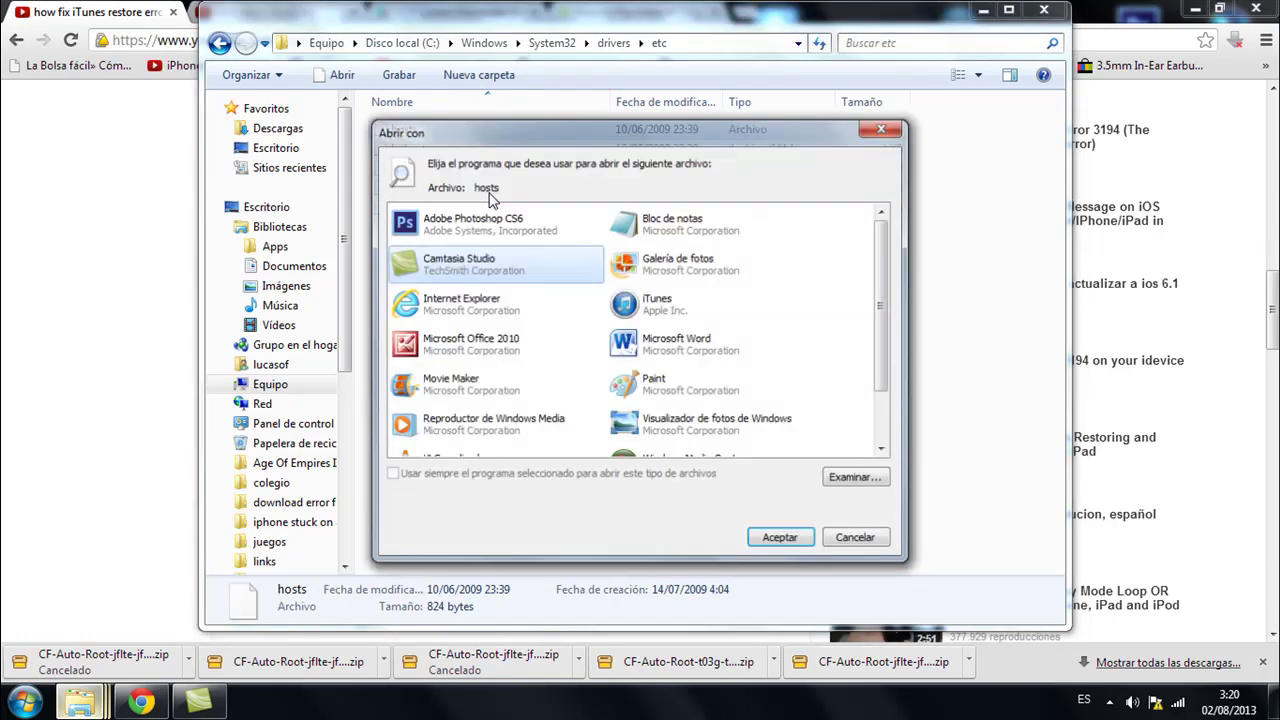
click(672, 222)
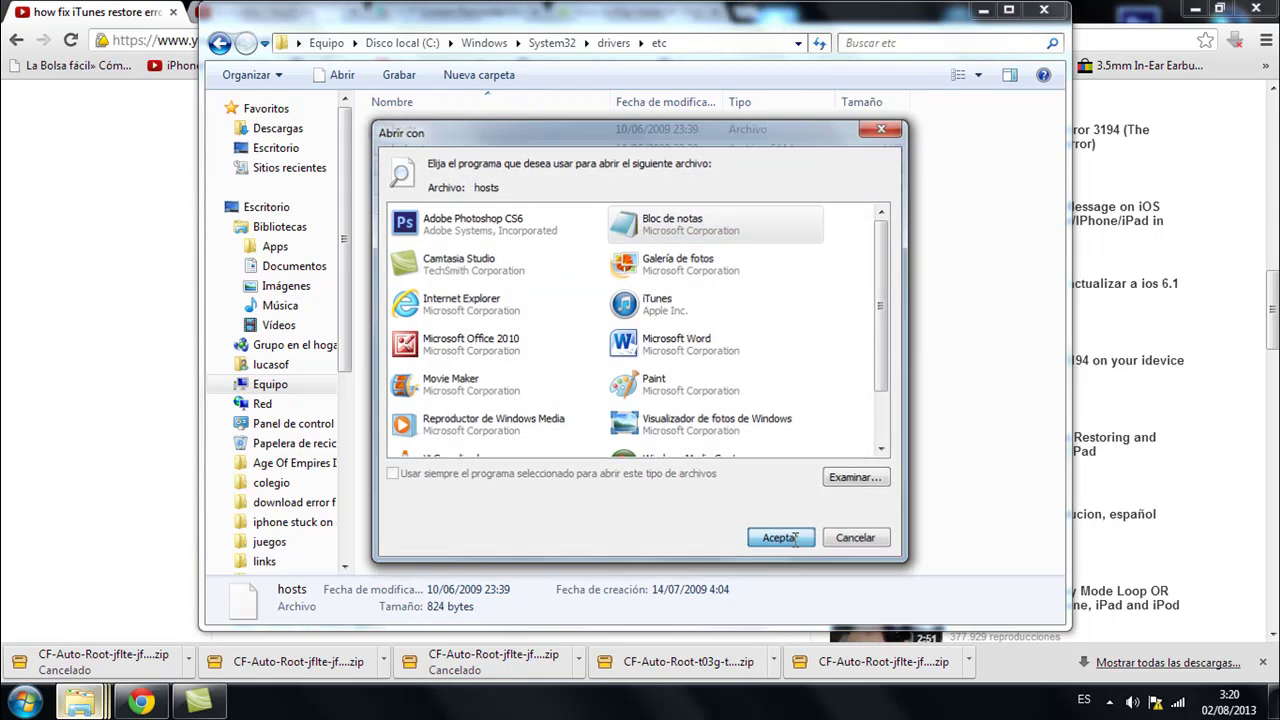
click(779, 538)
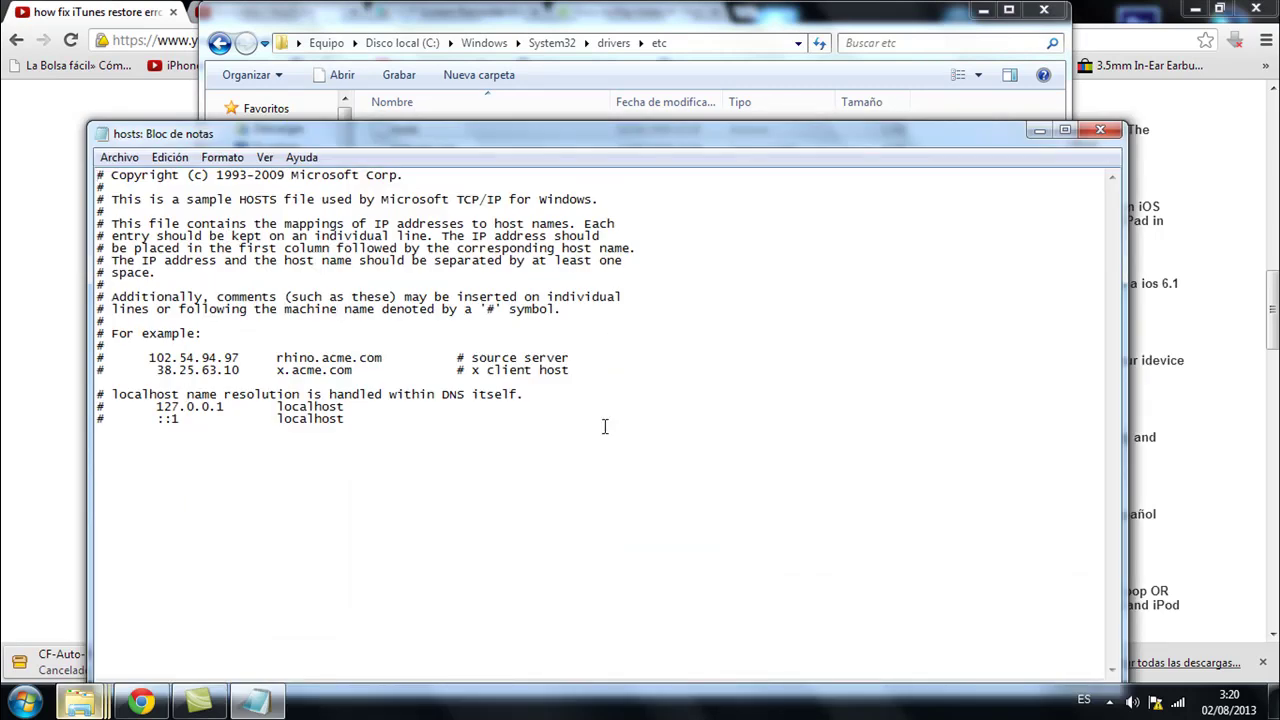
- Replace the hosts text with the pasted 'x error :3194' text and start Guardar como
key(ctrl+a)
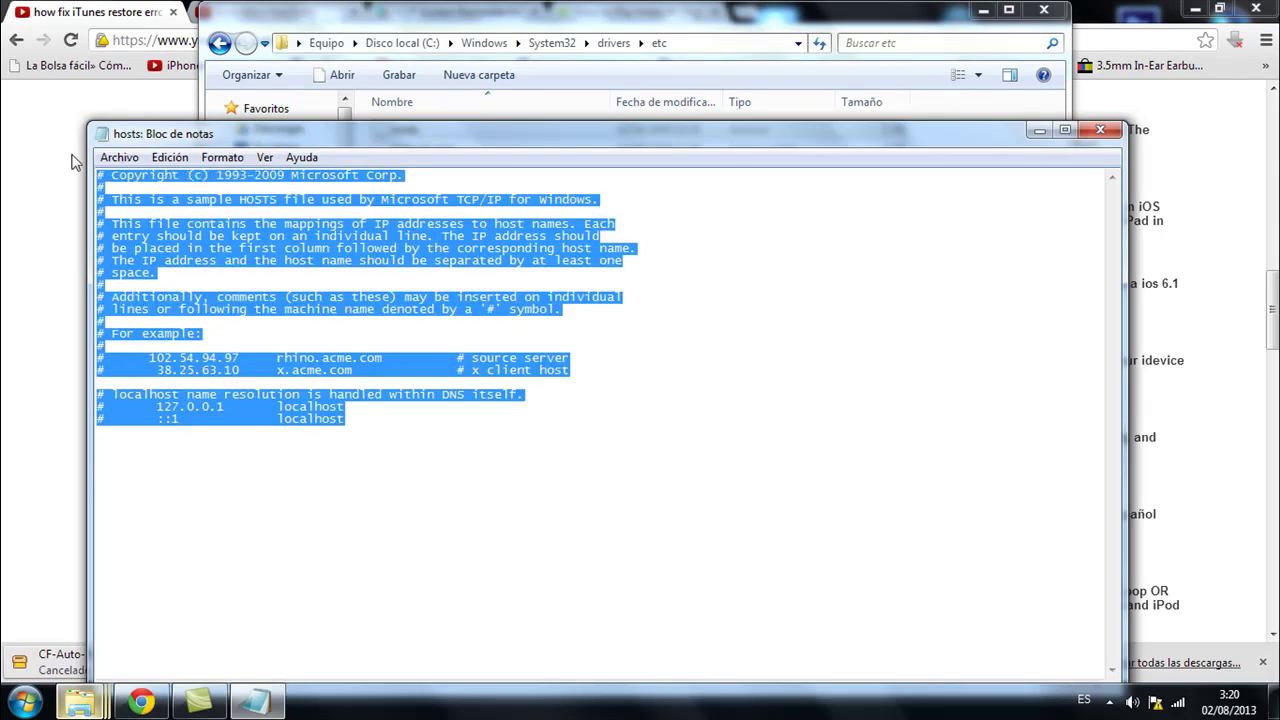
key(Delete)
key(ctrl+v)
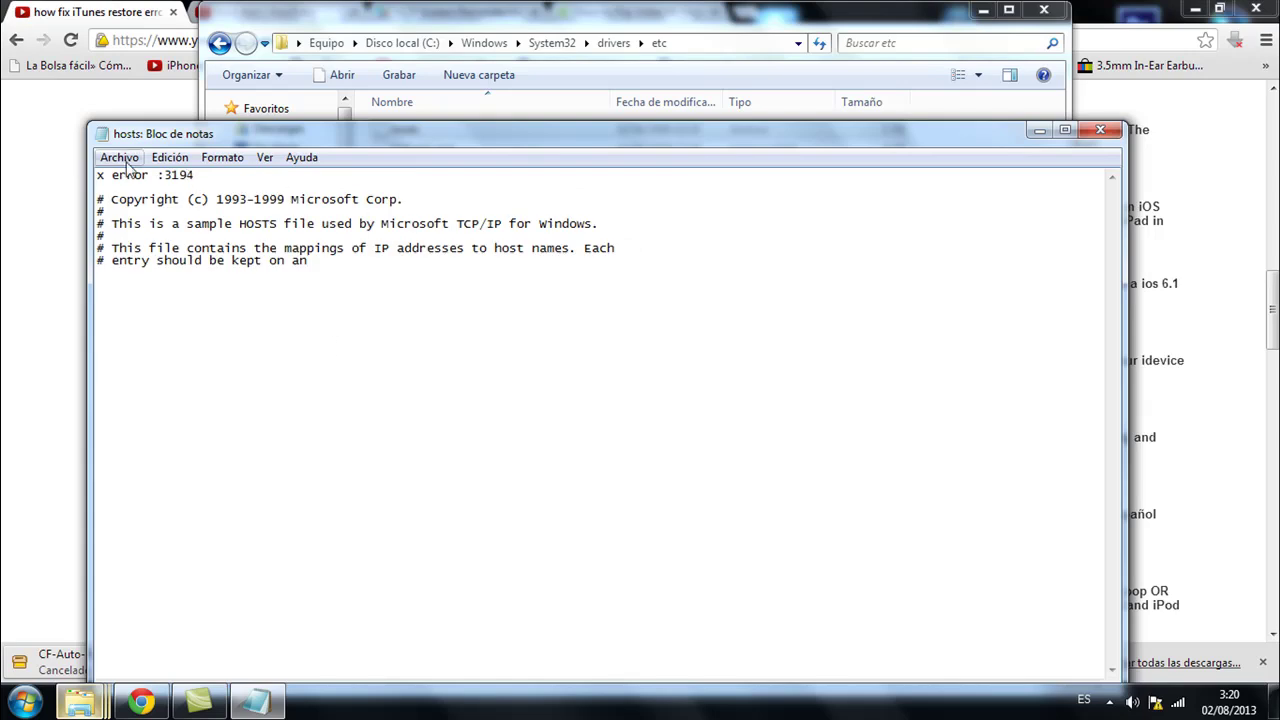
click(119, 157)
click(205, 241)
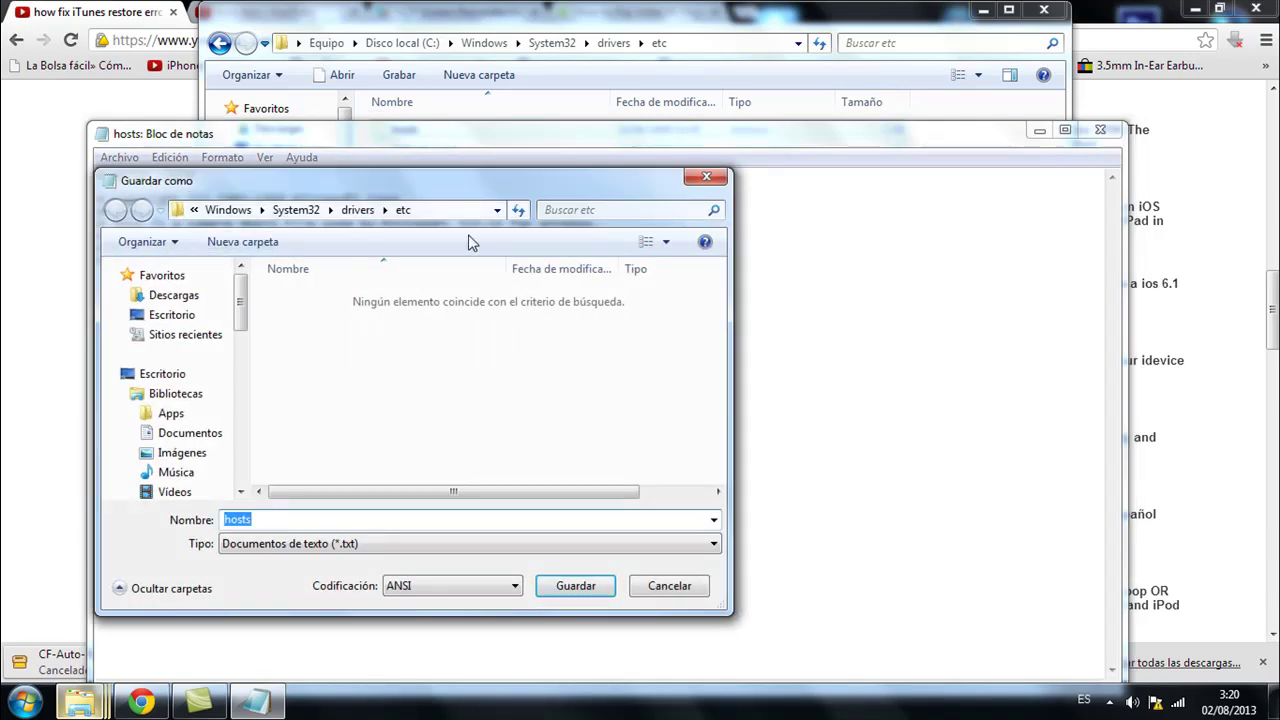
- Point the Guardar como dialog at the Escritorio (Desktop) folder
click(194, 210)
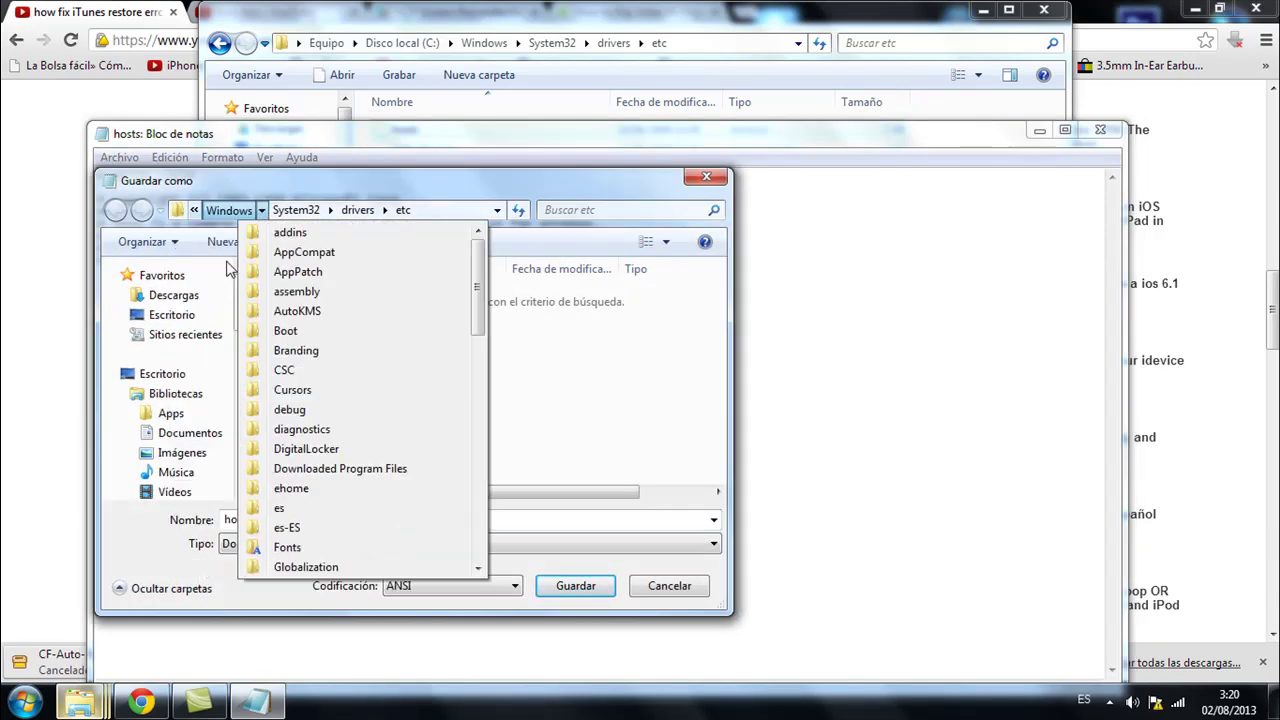
click(194, 210)
click(194, 210)
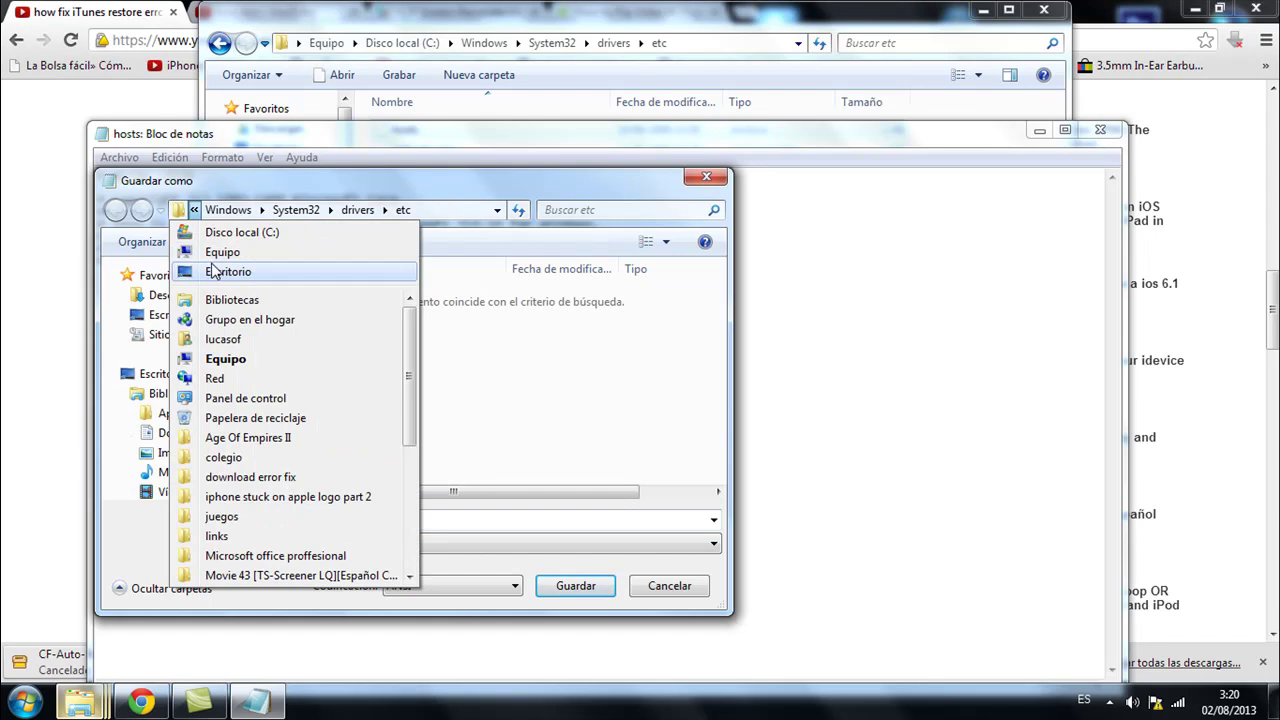
click(218, 276)
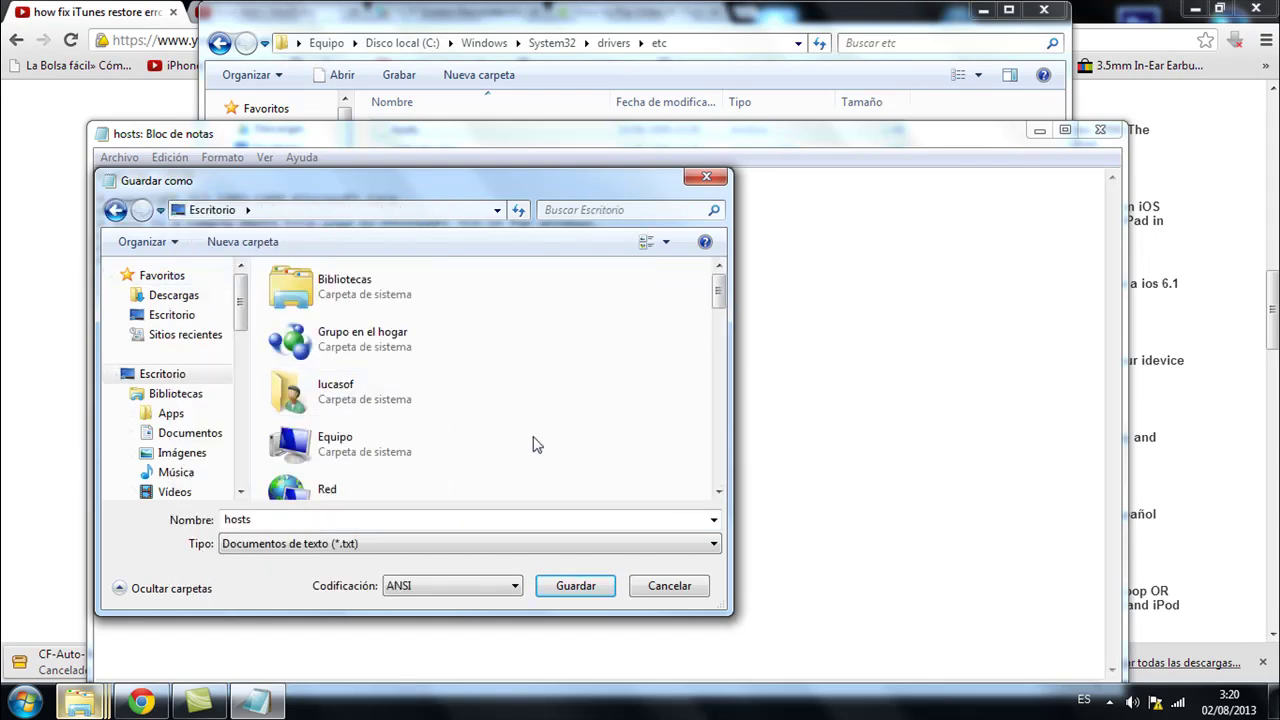
- Search the Desktop for 'hosts' and set Tipo to Todos los archivos
click(626, 211)
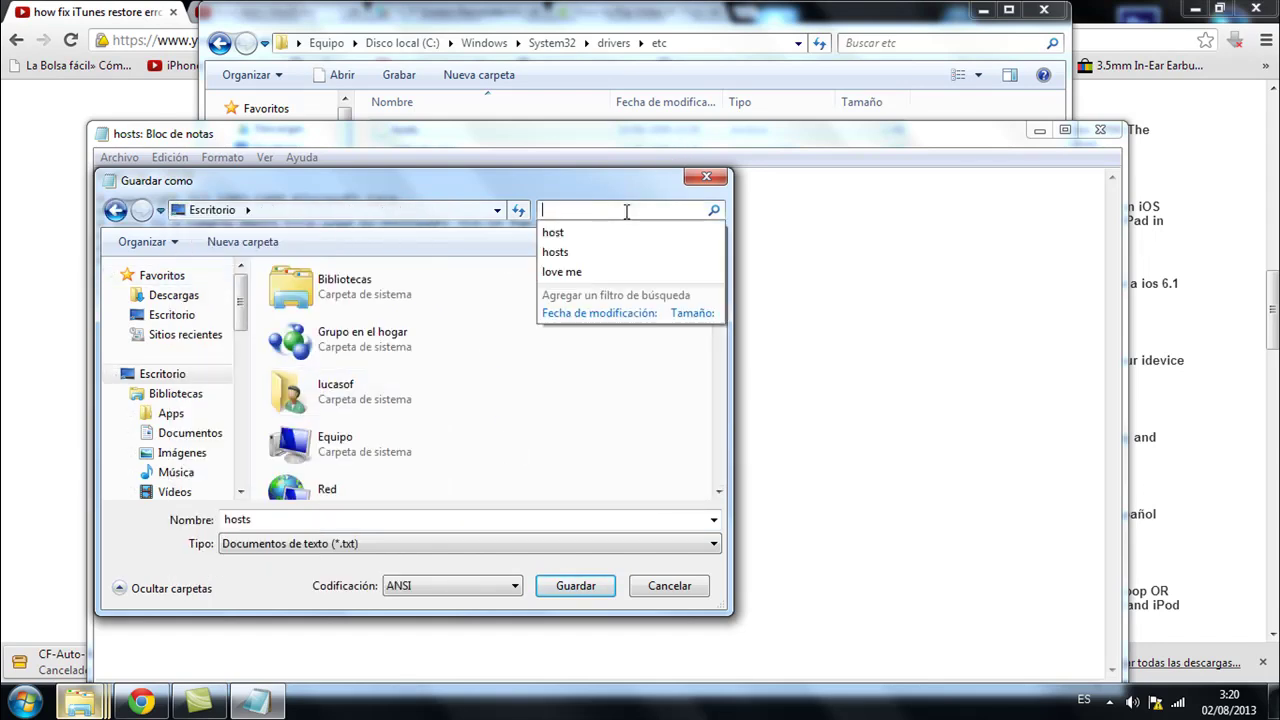
click(608, 236)
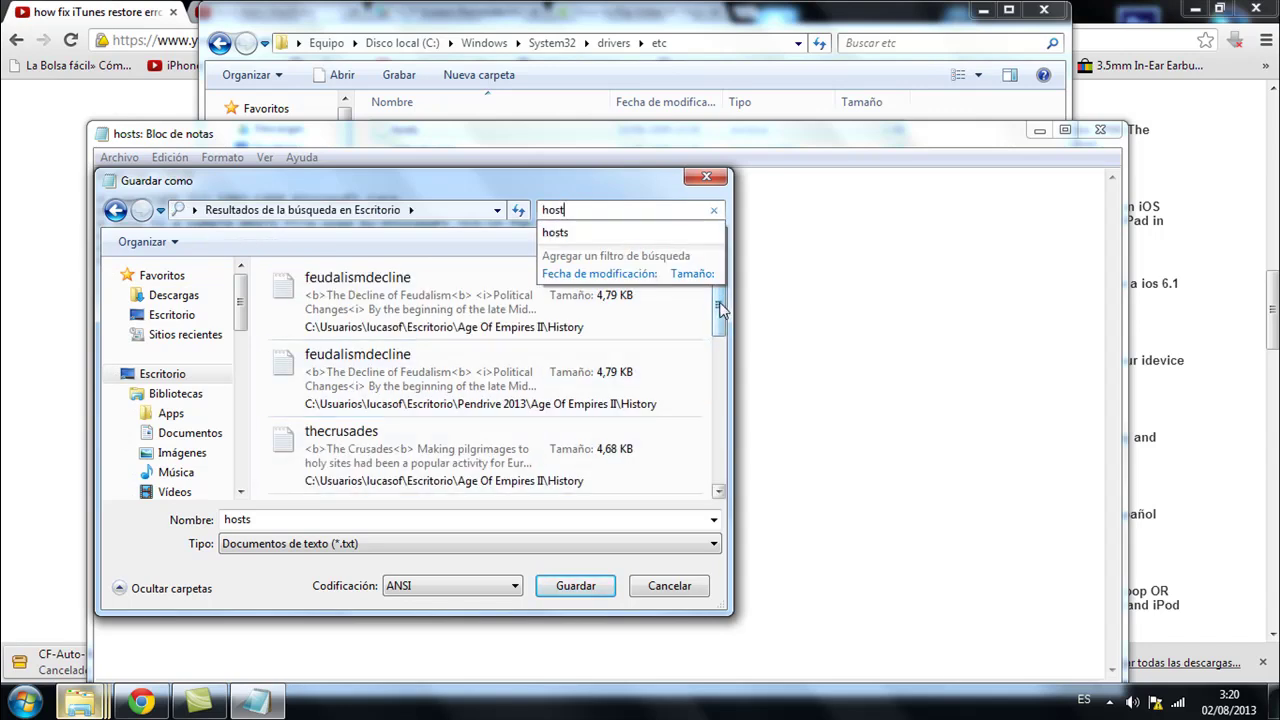
mouse_move(718, 312)
mouse_down()
mouse_move(720, 362)
mouse_move(713, 298)
mouse_up()
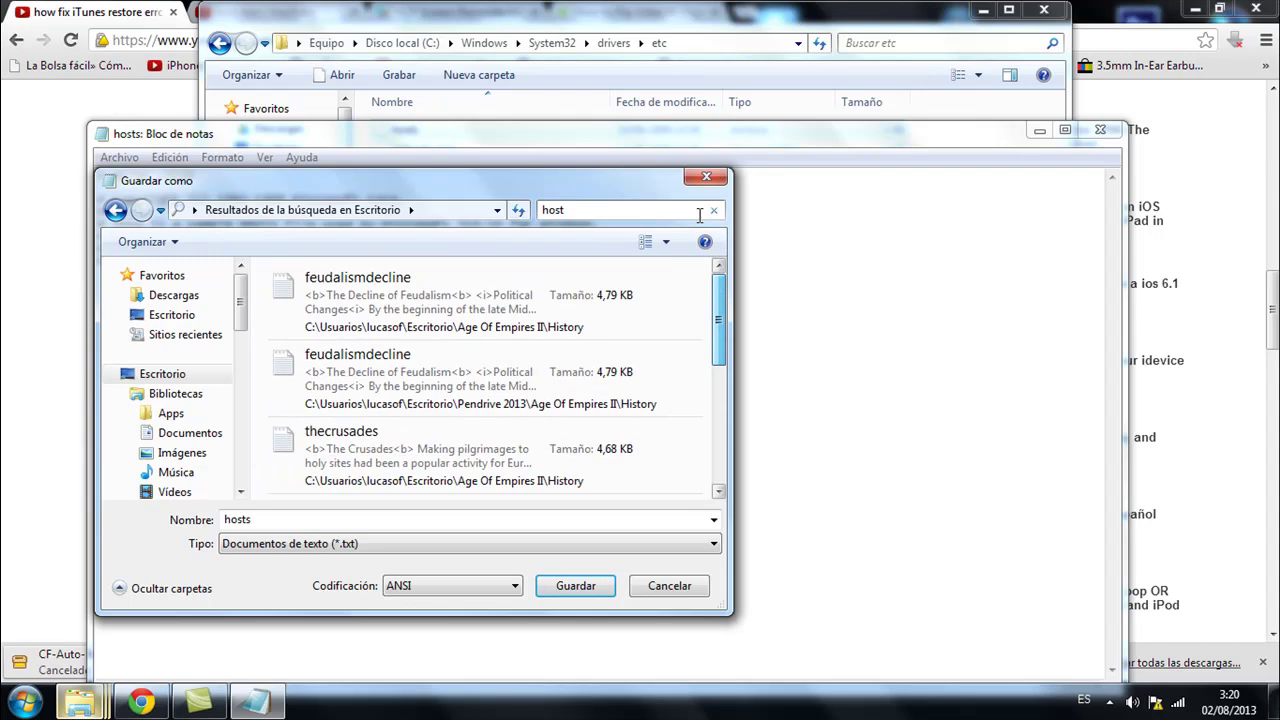
click(648, 207)
click(606, 232)
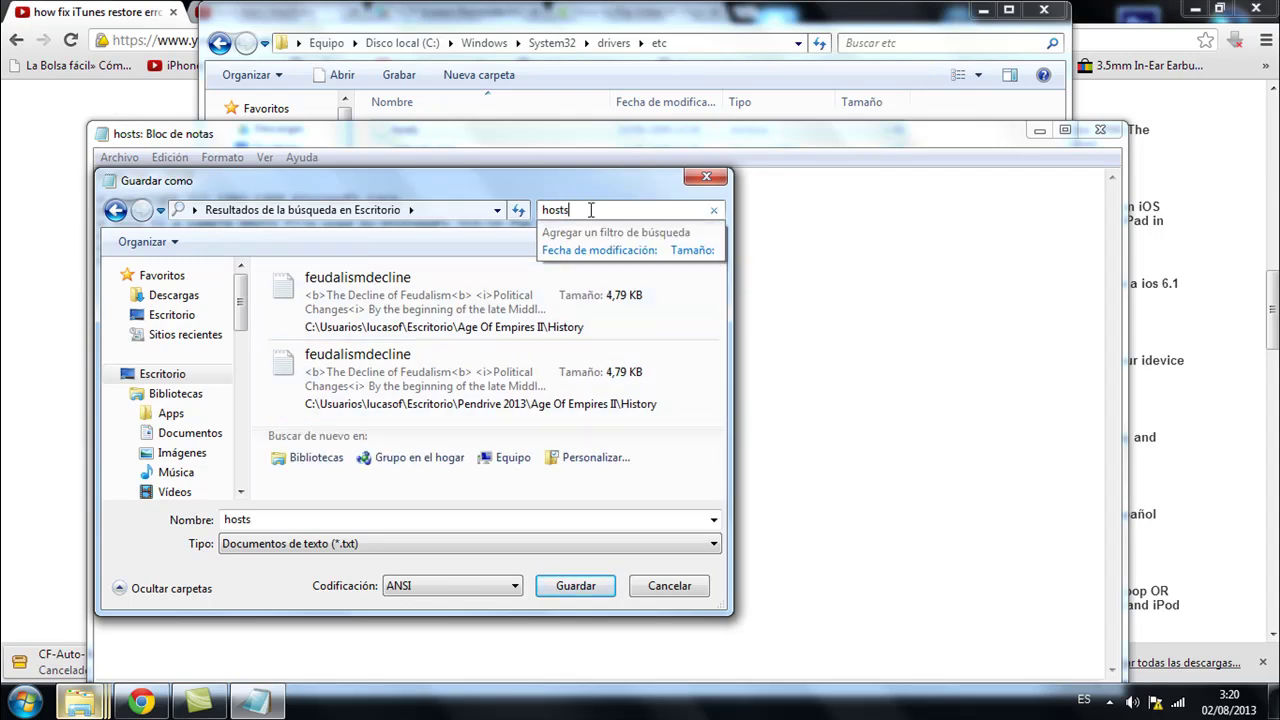
click(372, 543)
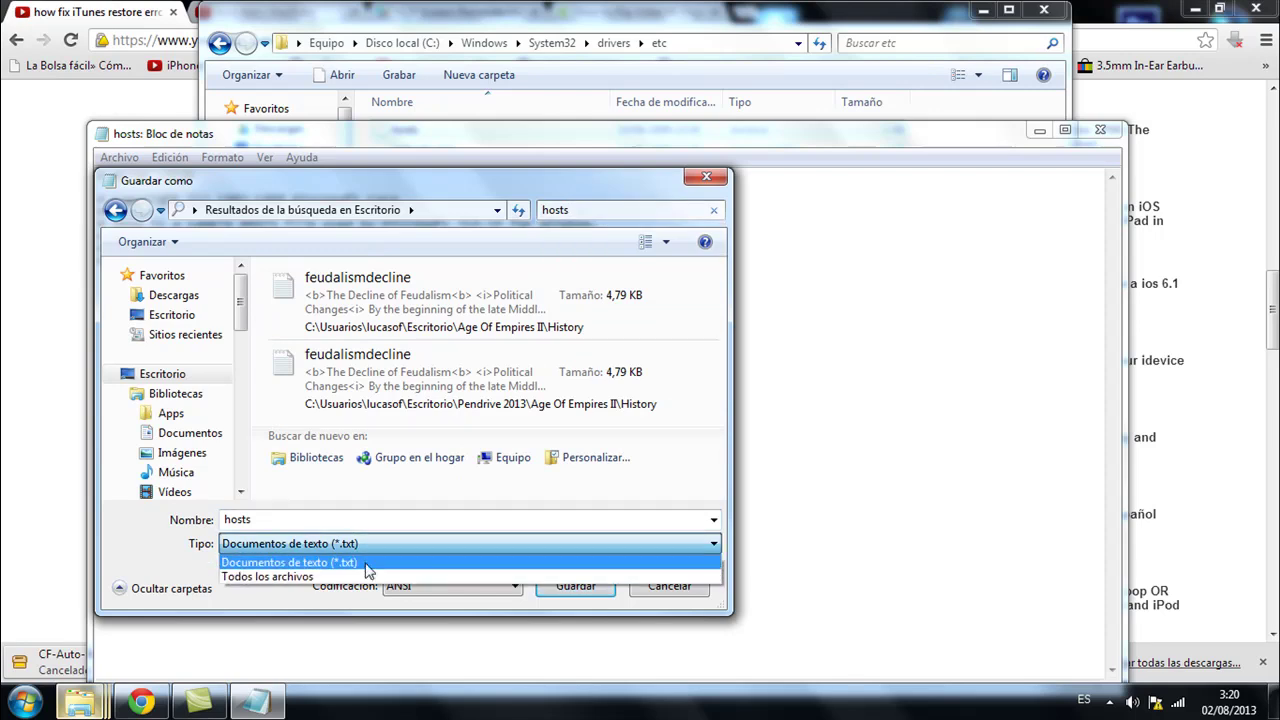
click(290, 577)
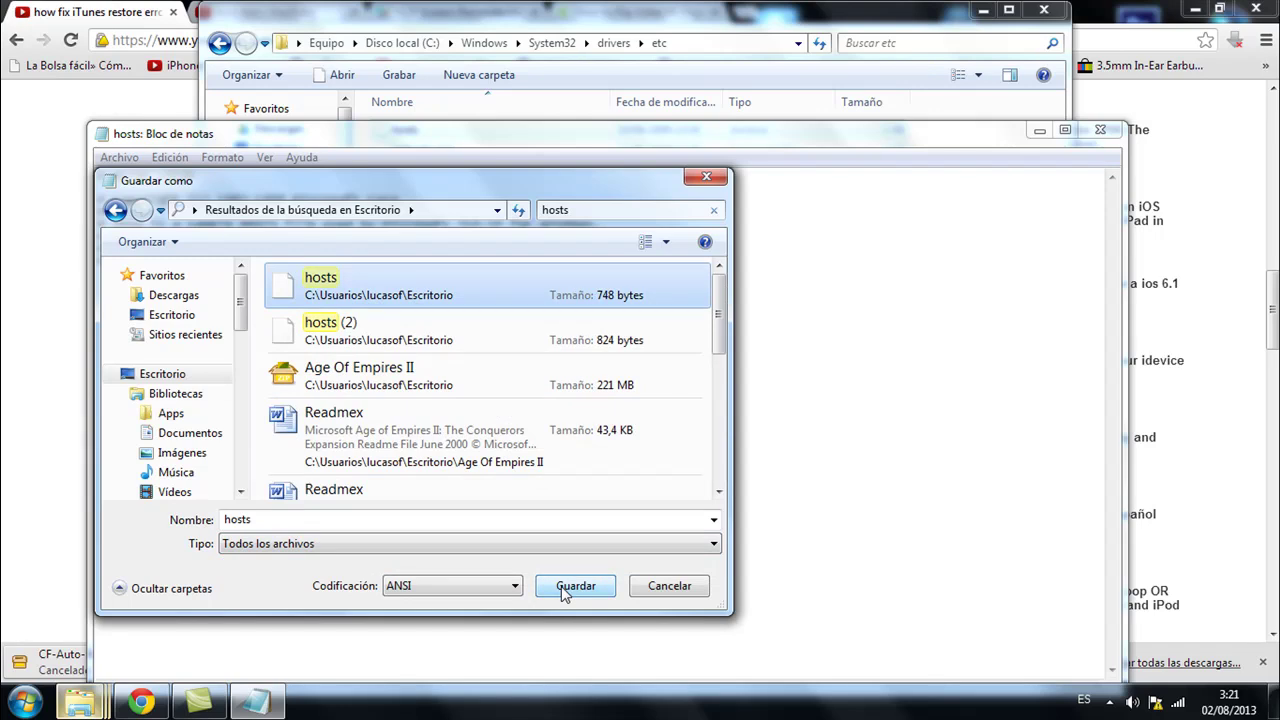
- Cancel the save and close Notepad with No guardar, discarding the hosts changes
click(669, 586)
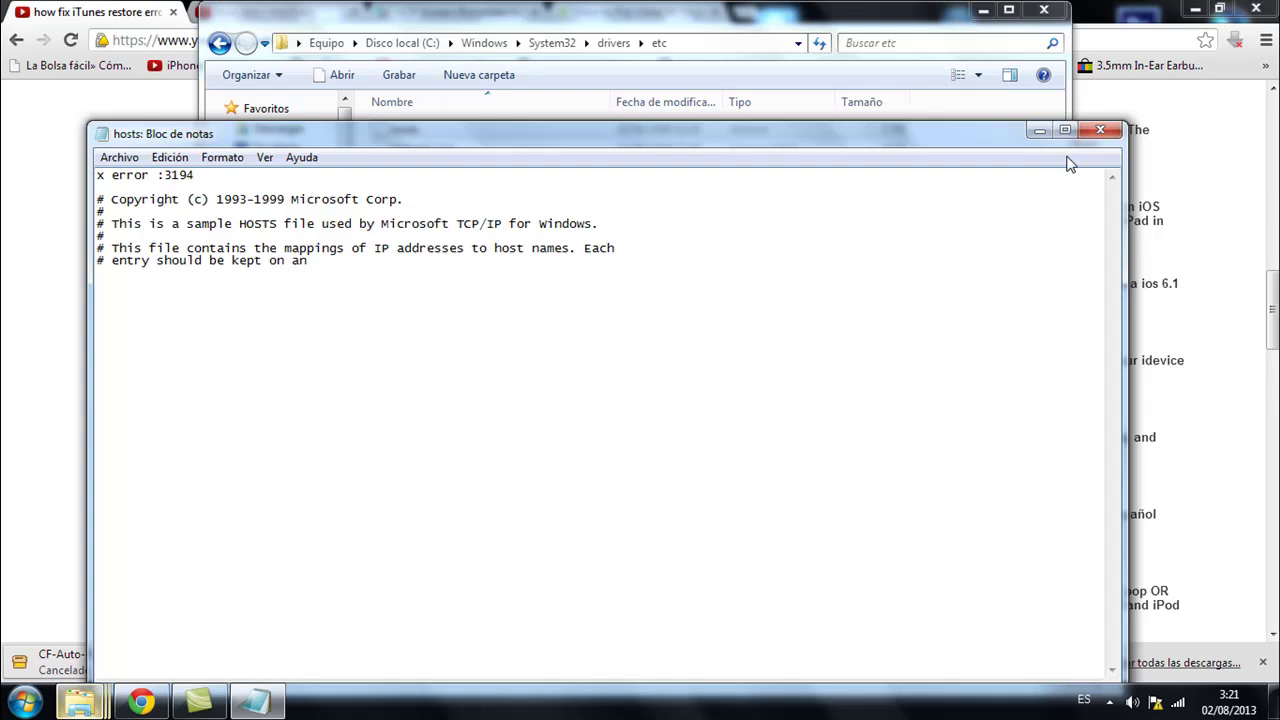
click(1100, 130)
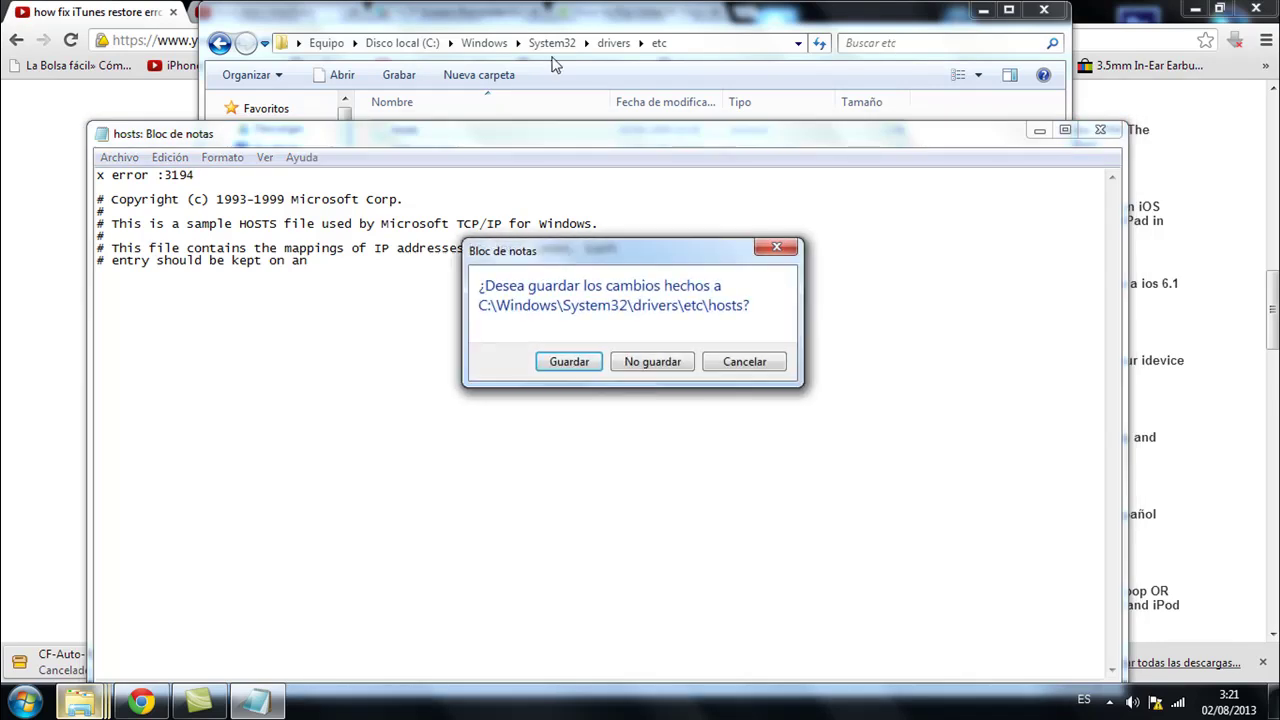
click(723, 365)
click(1100, 130)
click(655, 366)
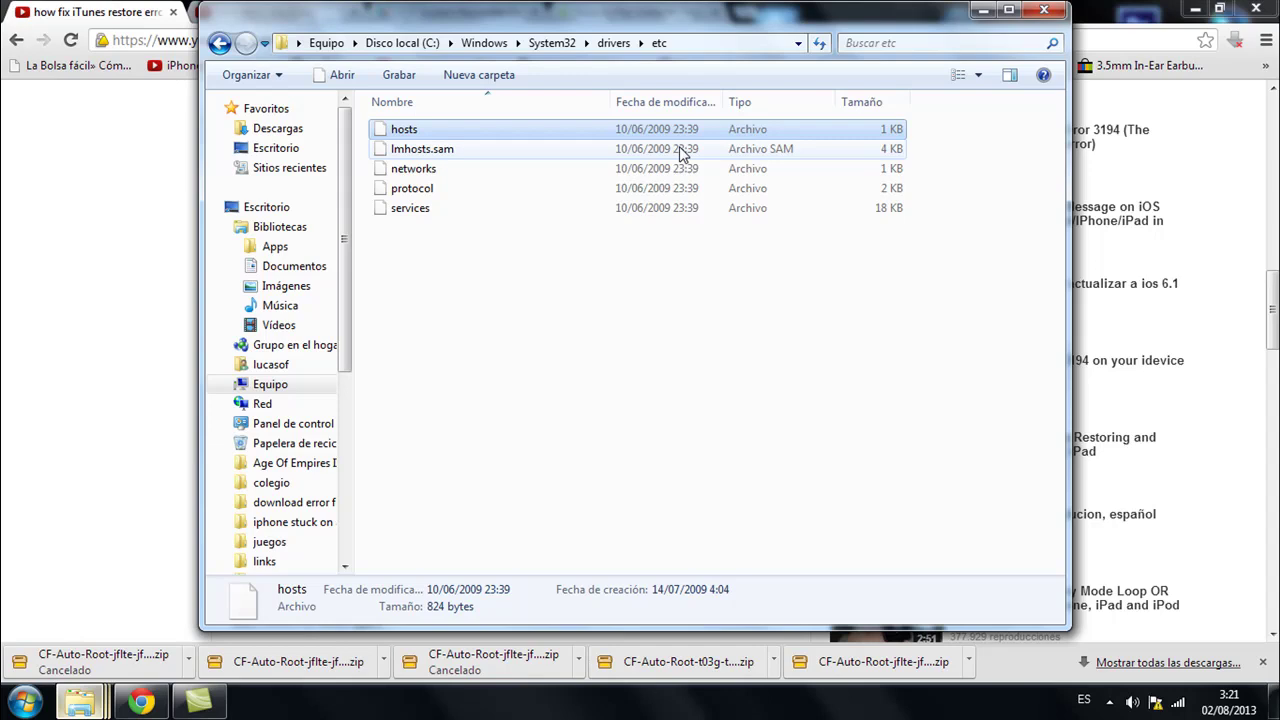
- Minimize Chrome, select hosts (2) on the desktop, and reposition the etc window
click(1195, 9)
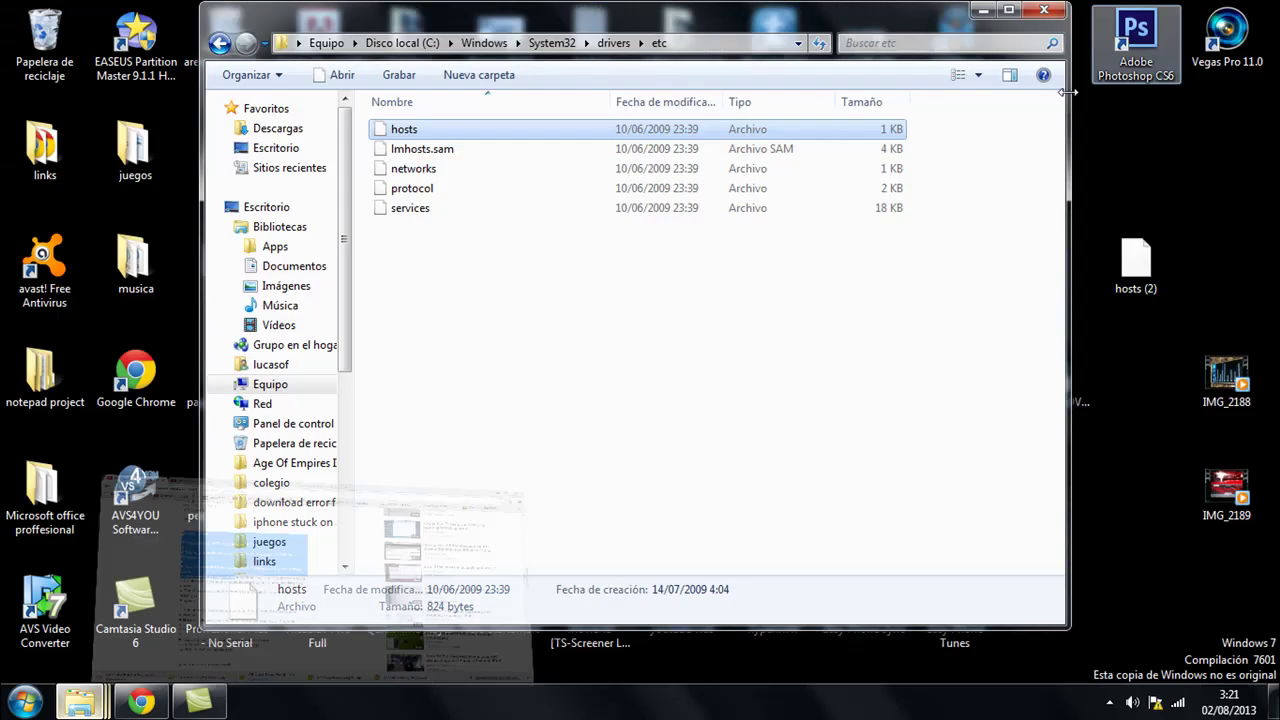
drag(940, 12, 830, 319)
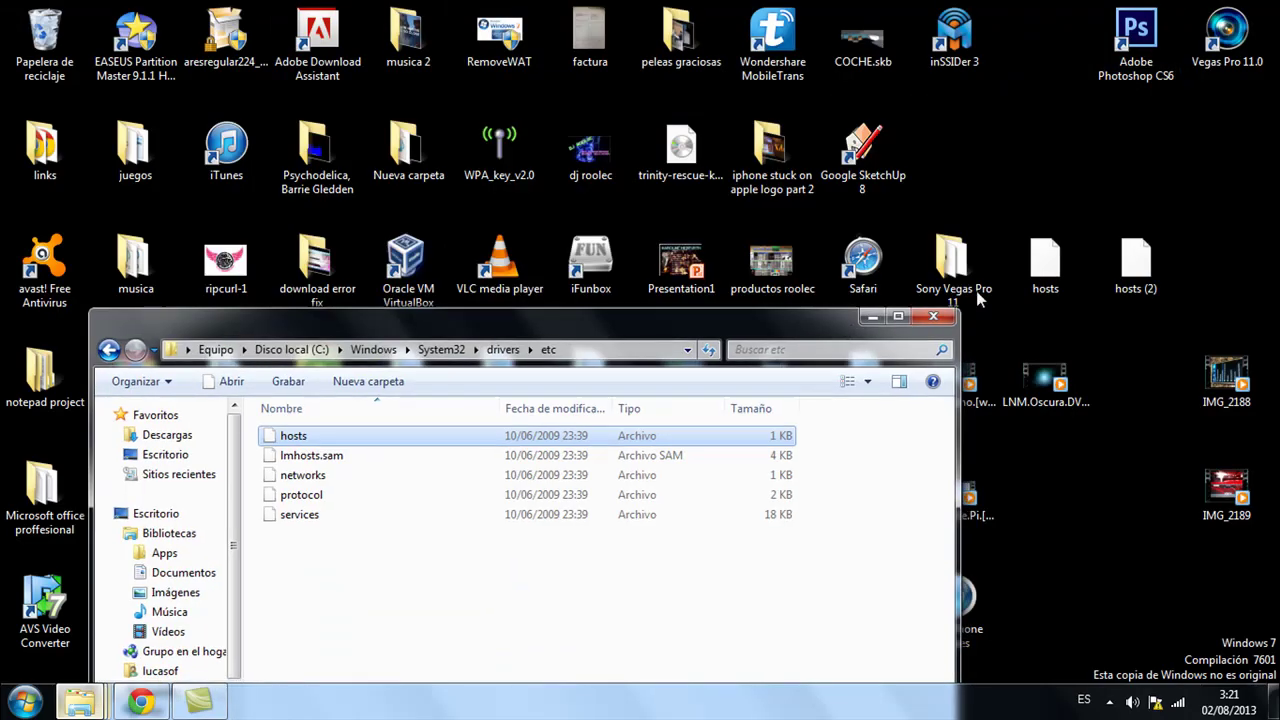
drag(1210, 202, 1086, 318)
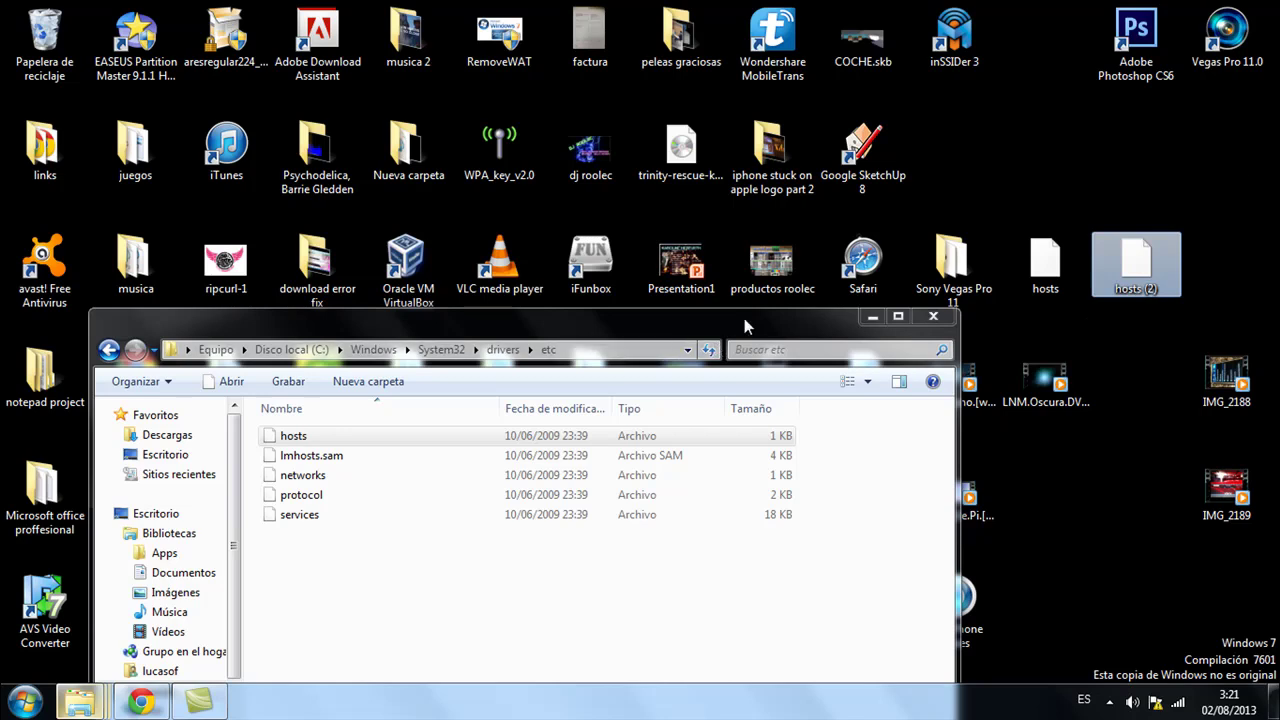
drag(744, 318, 845, 69)
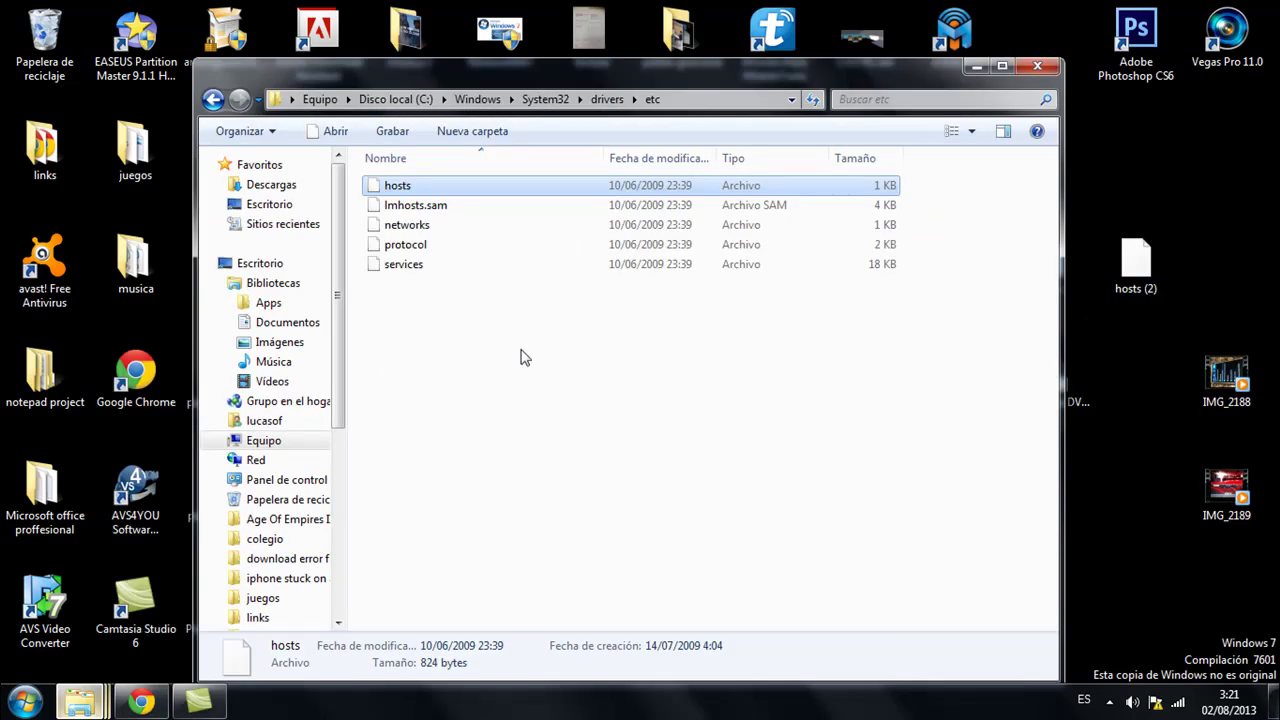